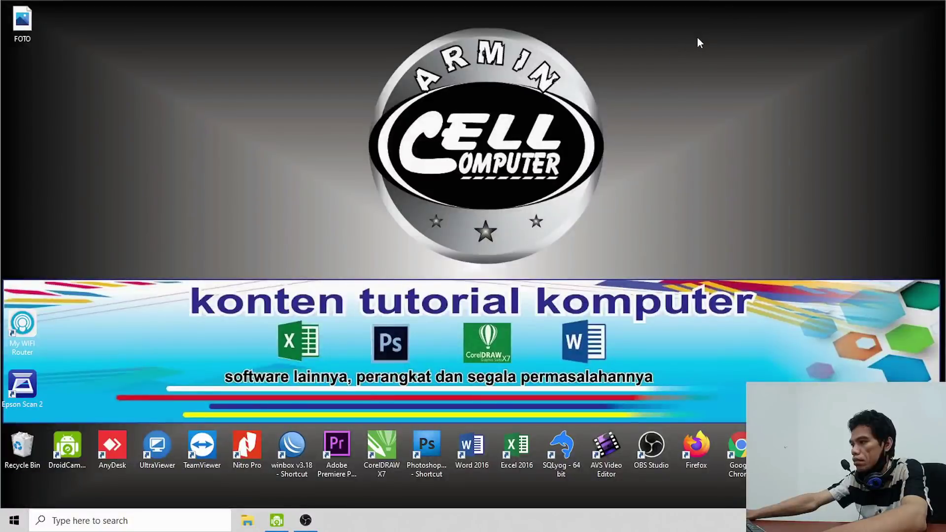
Refresh the desktop and start Photoshop Portable, dismissing stray desktop context menus
right_click(632, 55)
left_click(651, 91)
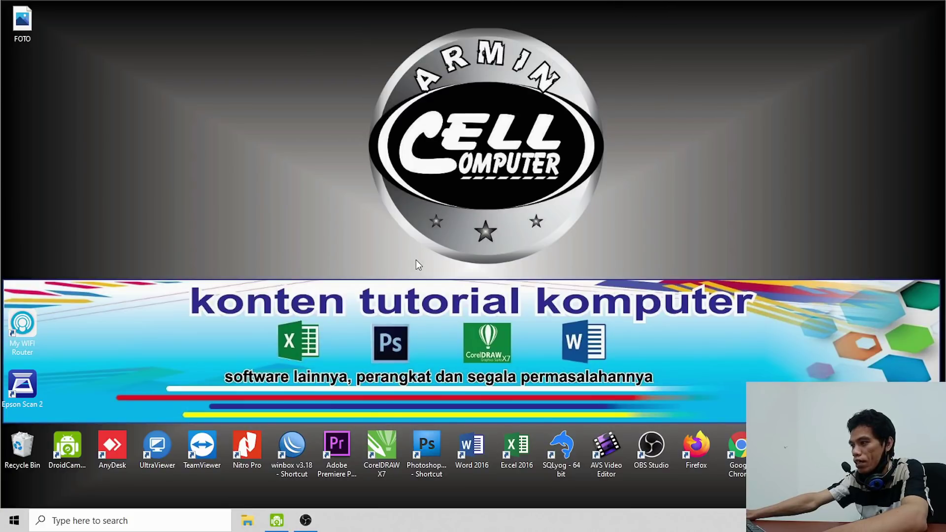
double_click(428, 453)
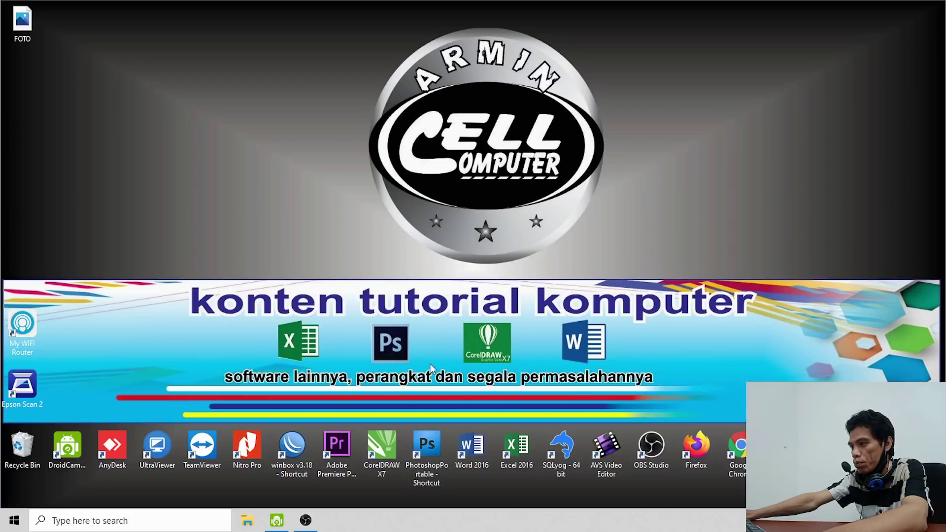
right_click(167, 103)
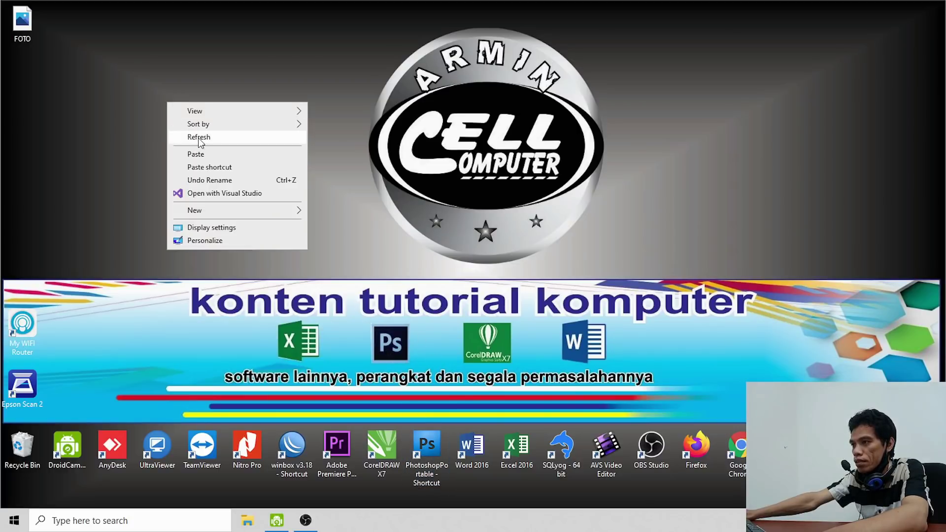
right_click(204, 109)
left_click(236, 149)
right_click(233, 118)
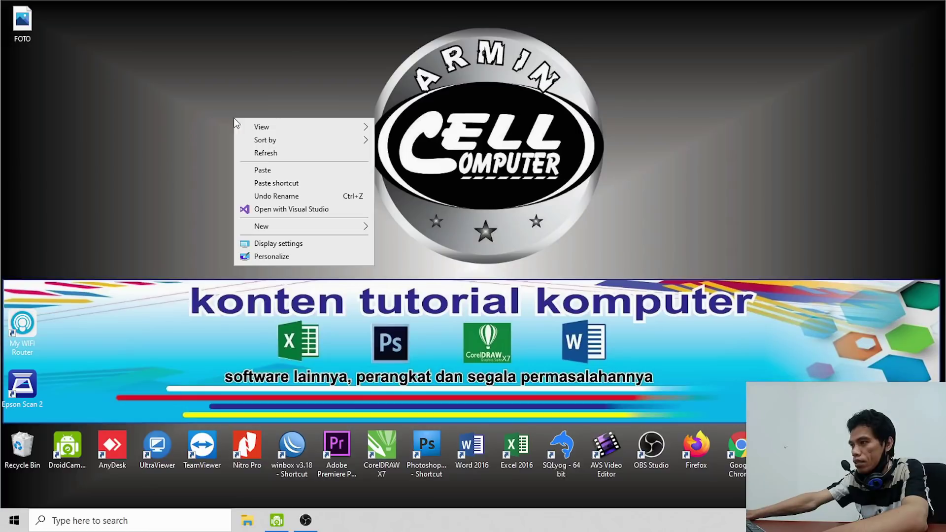
left_click(237, 152)
right_click(254, 119)
left_click(280, 155)
Refresh the desktop four more times from its context menu
right_click(279, 133)
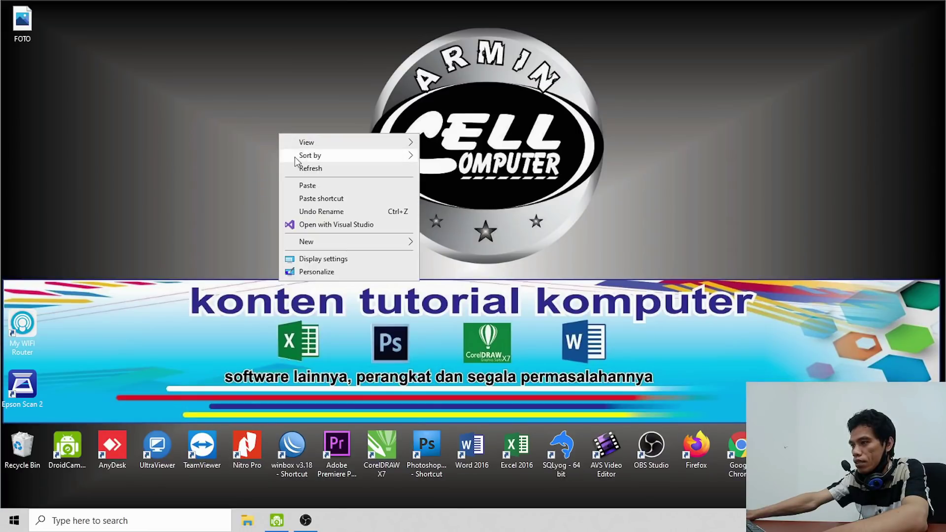
left_click(299, 165)
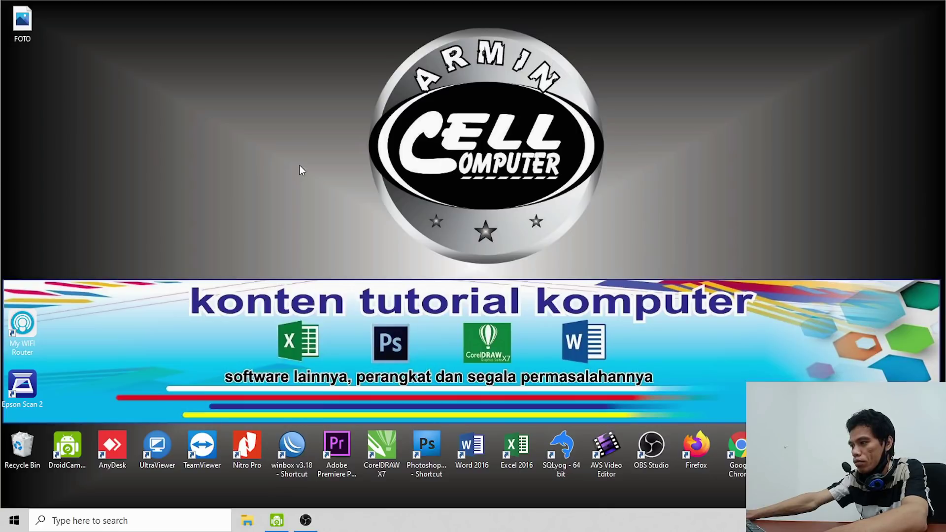
right_click(277, 130)
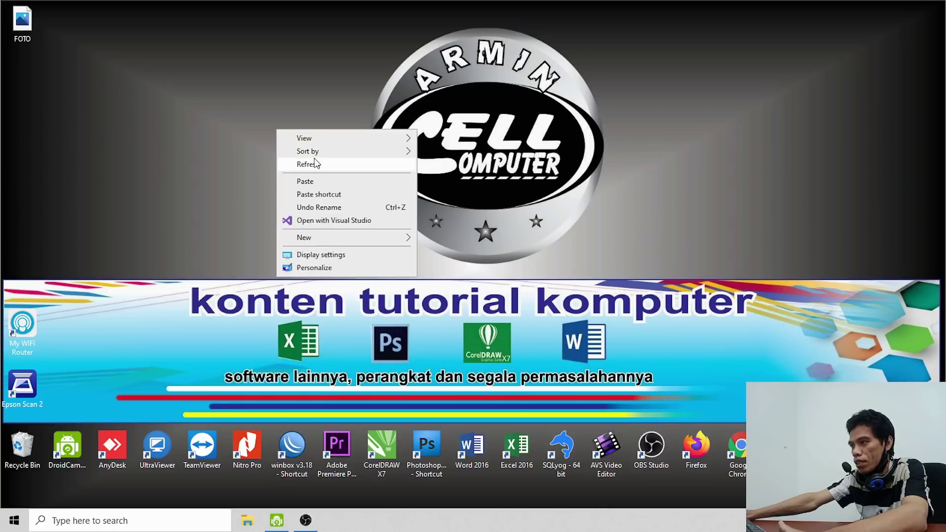
left_click(316, 164)
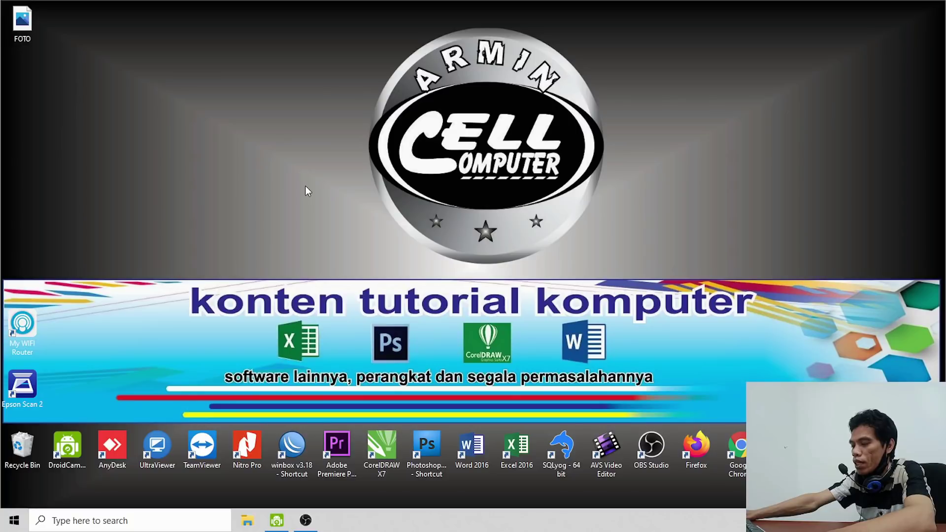
right_click(305, 185)
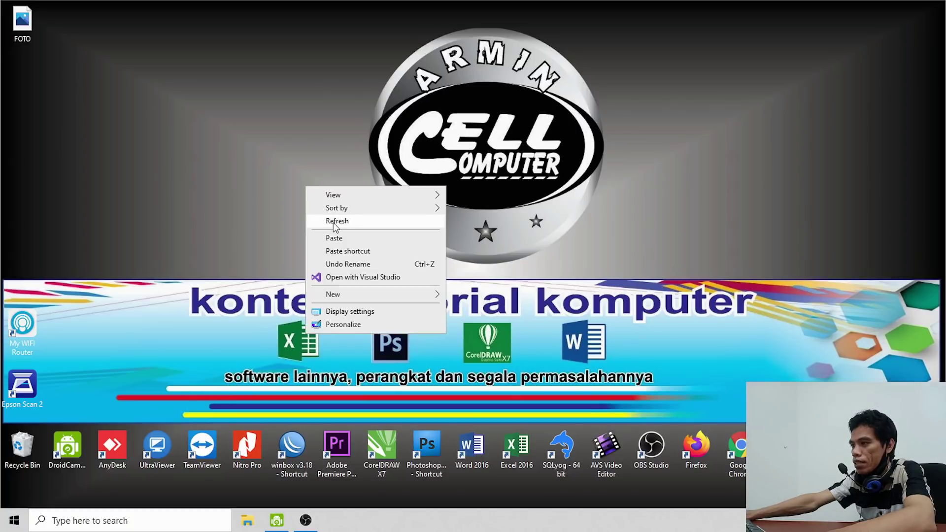
left_click(334, 222)
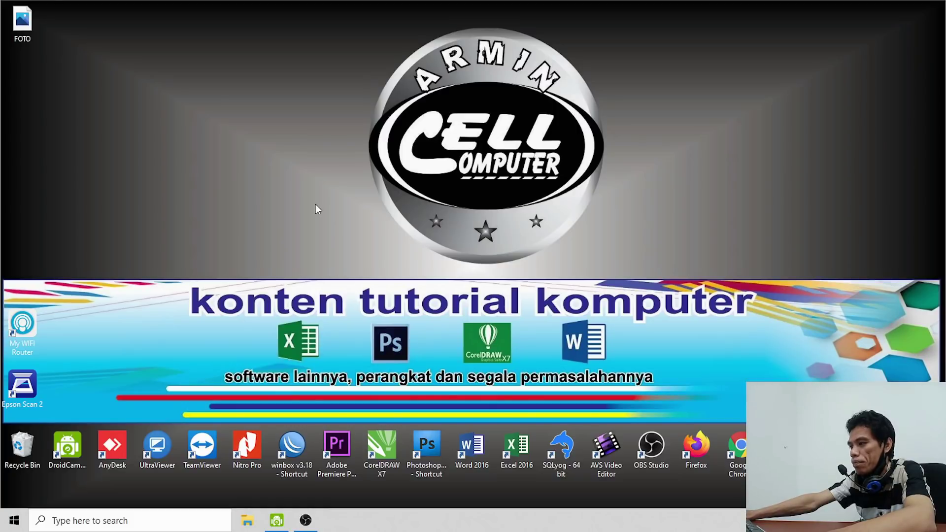
right_click(308, 190)
left_click(338, 222)
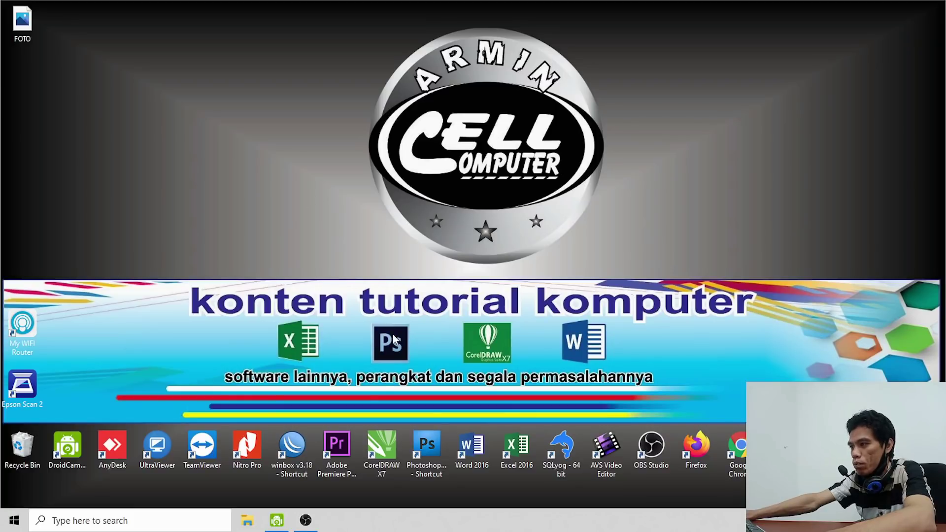
Launch Photoshop Portable as administrator, approve the UAC prompt and accept the licence
left_click(431, 442)
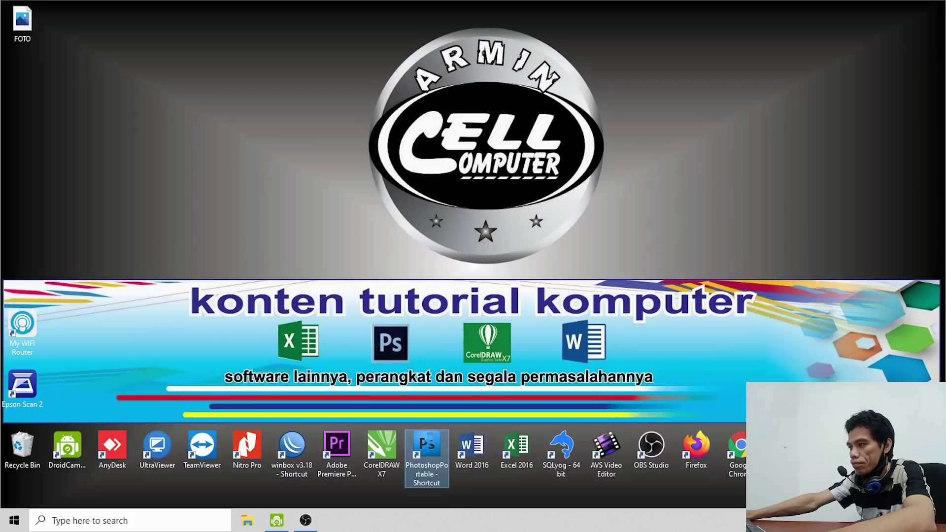
right_click(431, 440)
left_click(477, 224)
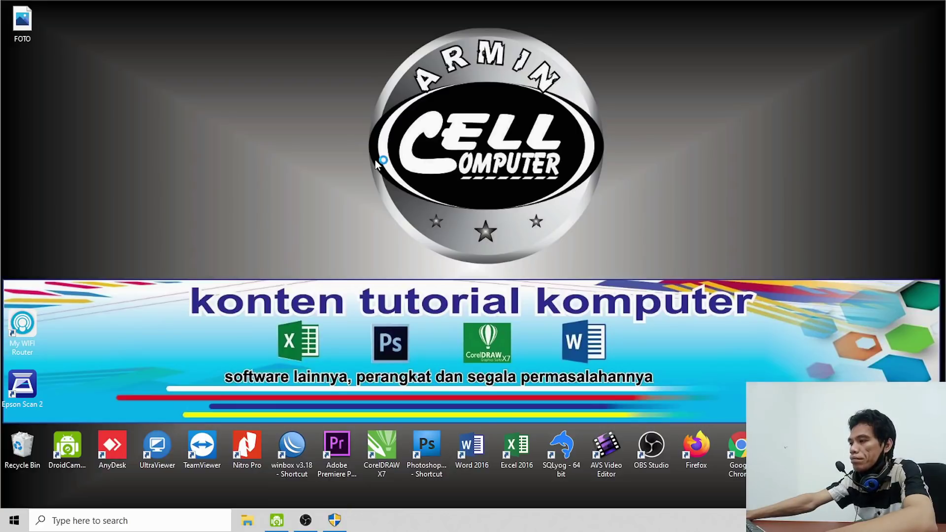
left_click(335, 520)
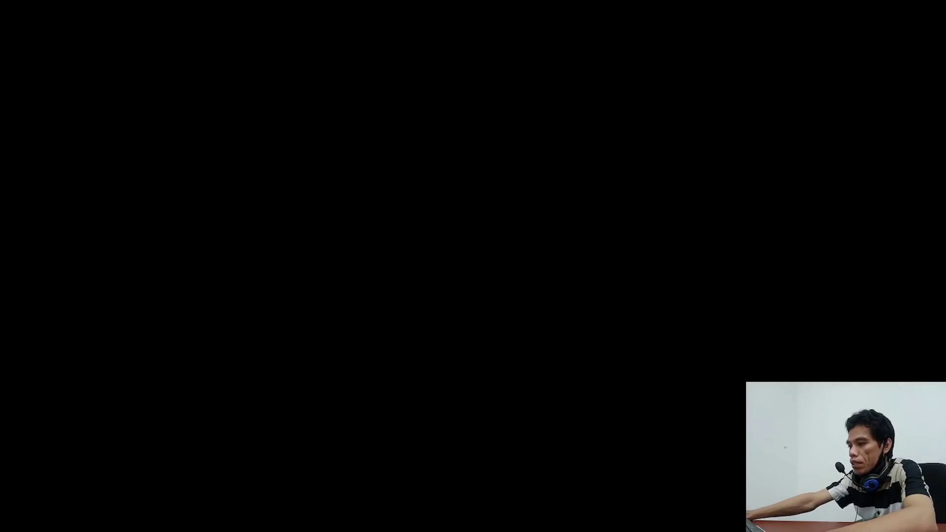
left_click(370, 260)
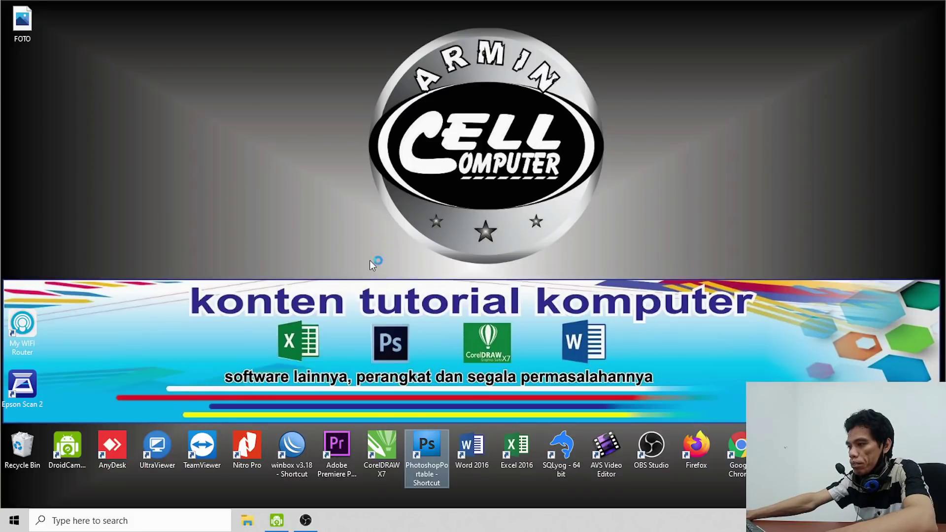
left_click(606, 392)
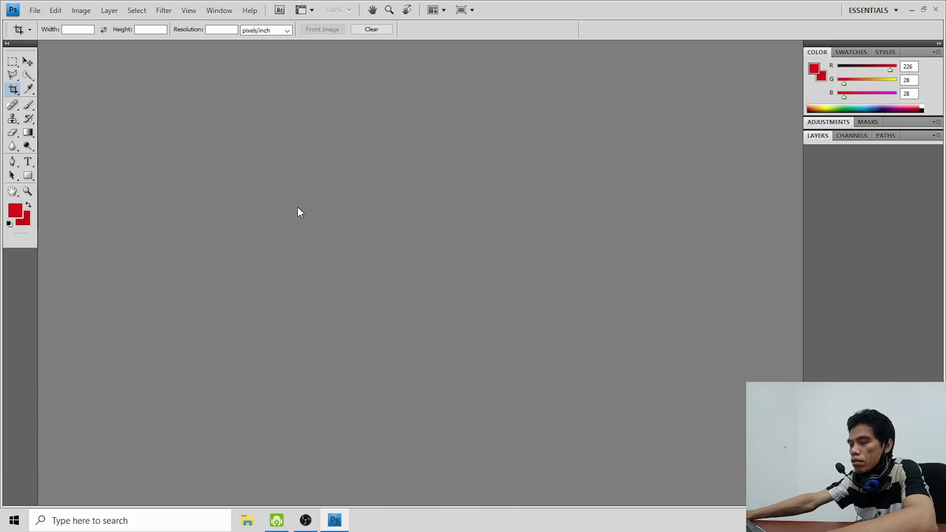
left_click(32, 10)
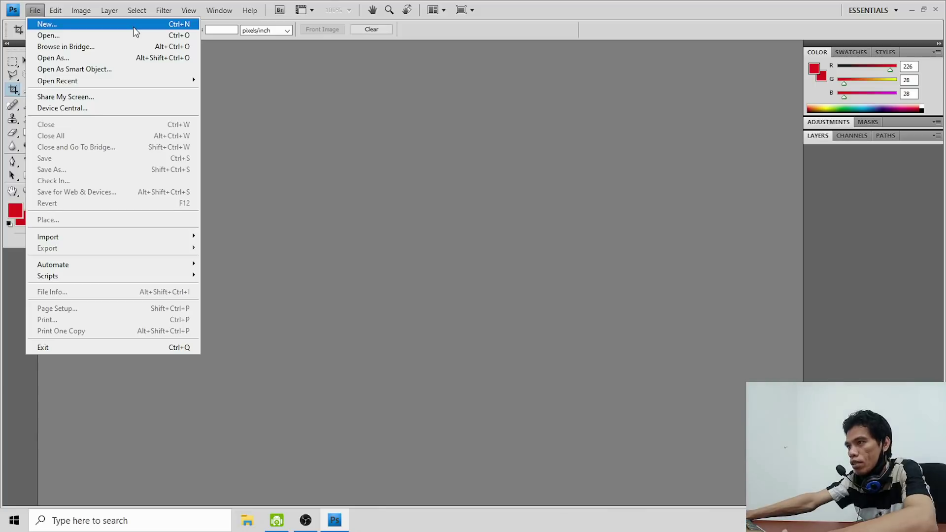
Create a blank U.S. Paper Letter document (8,5 × 11 in, 300 ppi) and select the Move tool
left_click(134, 32)
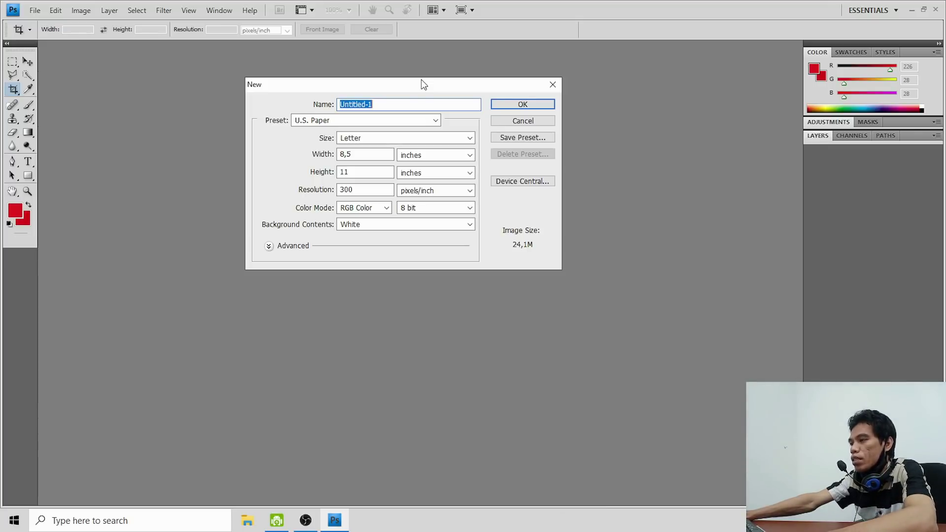
left_click(535, 105)
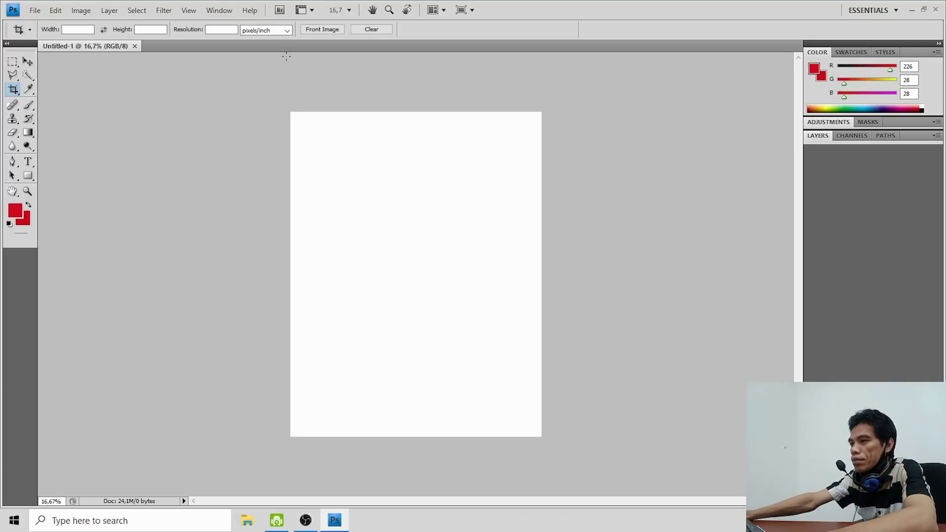
left_click(26, 61)
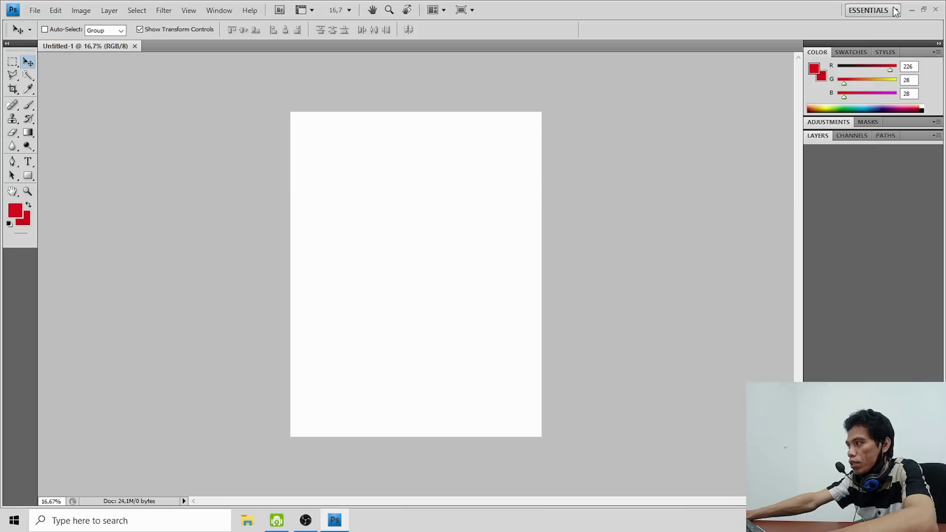
Open the FOTO.jpg passport photo from the Desktop with Ctrl+O
left_click(35, 9)
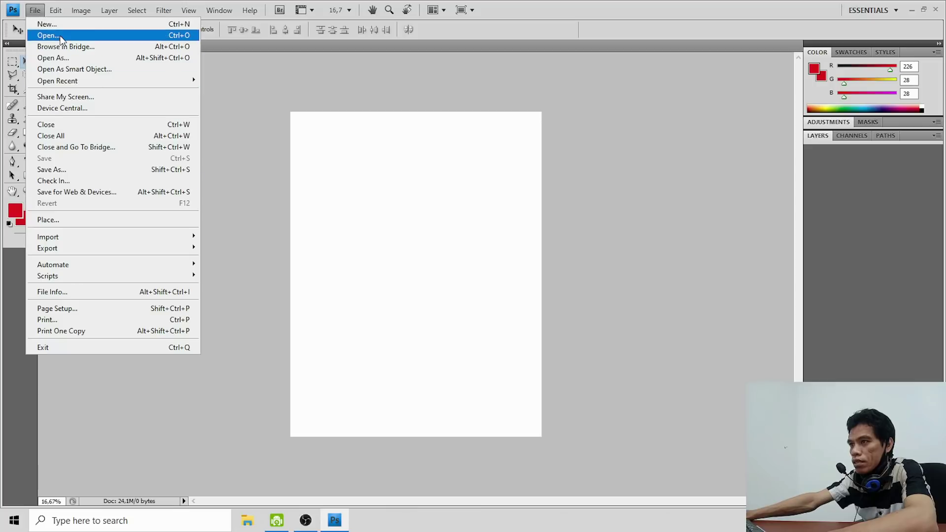
key("Escape")
key("ctrl+o")
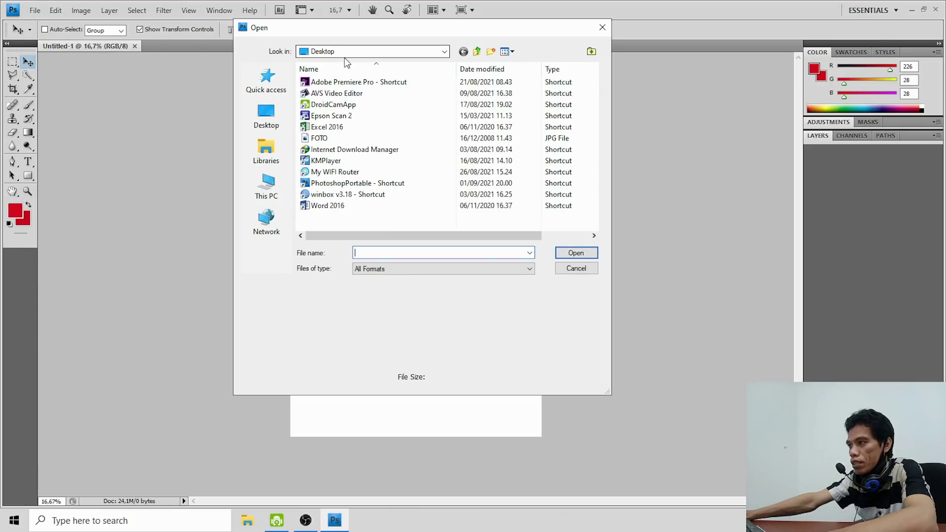
left_click(321, 139)
left_click(576, 253)
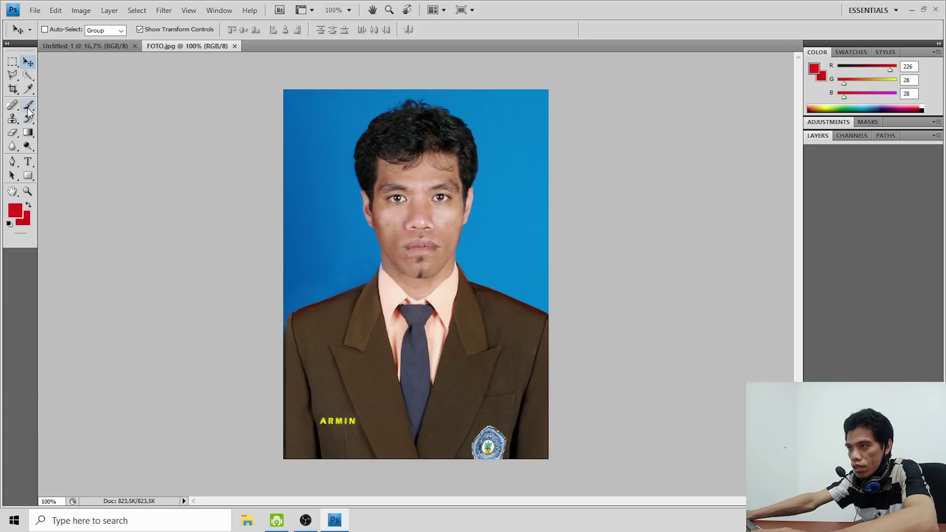
Select the Brush tool and set the foreground colour to red (221, 26, 26)
left_click(29, 108)
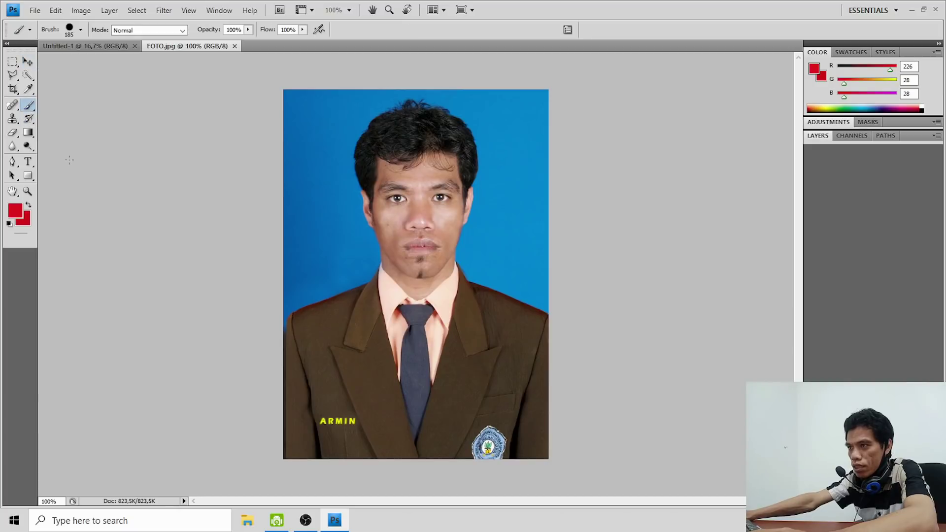
left_click(15, 212)
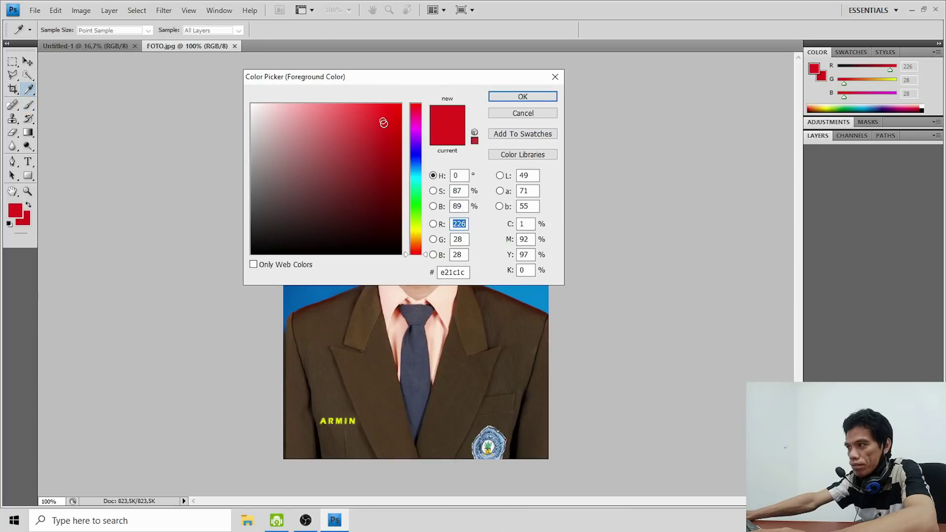
left_click(384, 123)
left_click(512, 97)
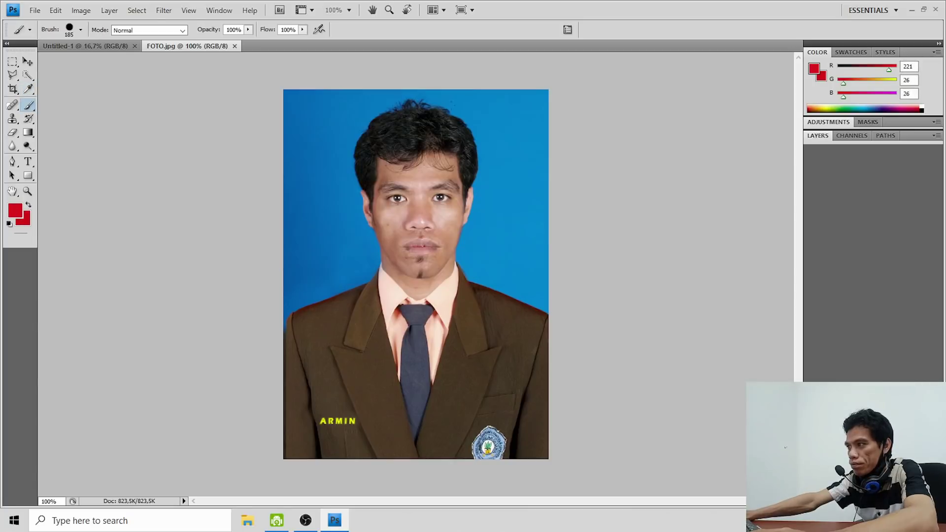
Set the brush to a hard round tip enlarged to 99 px diameter
right_click(312, 168)
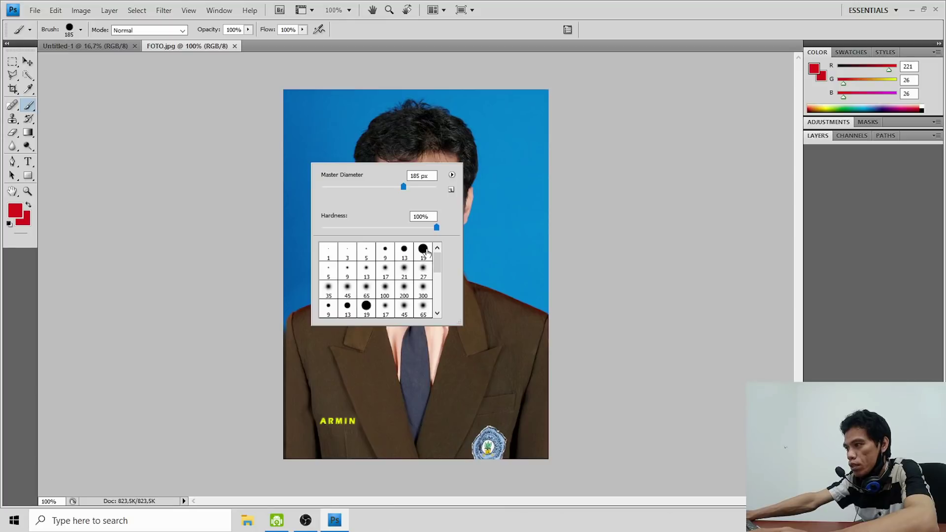
left_click(426, 254)
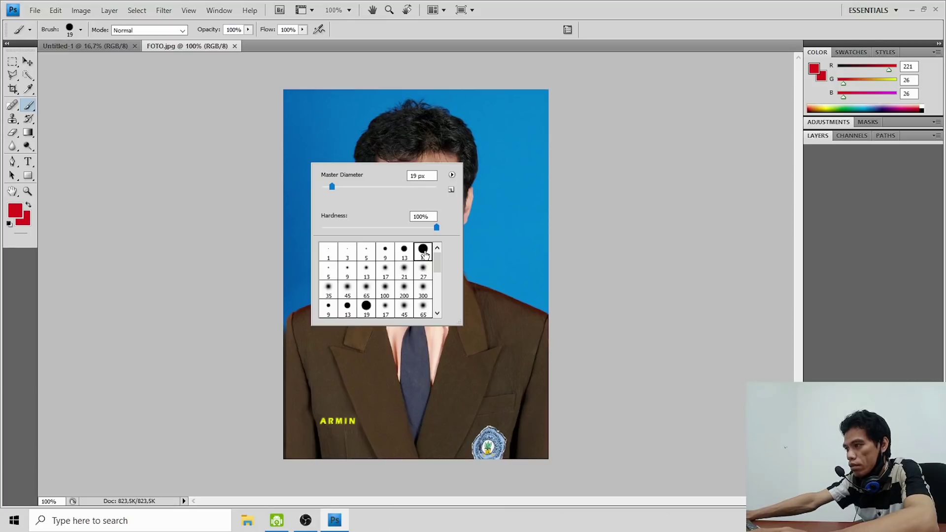
left_click(378, 187)
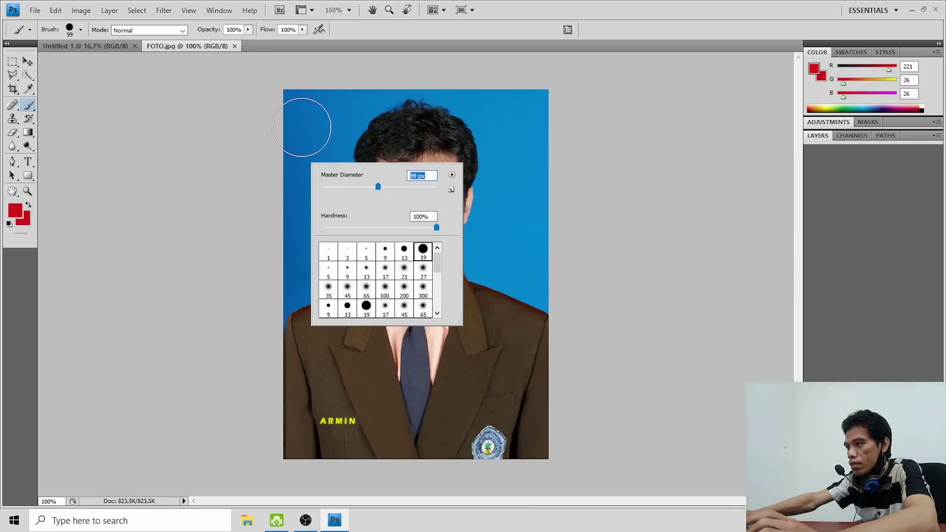
Set the brush to 82 px and paint red over the blue background around the head and shoulders
left_click(365, 188)
left_click_drag(365, 188, 369, 187)
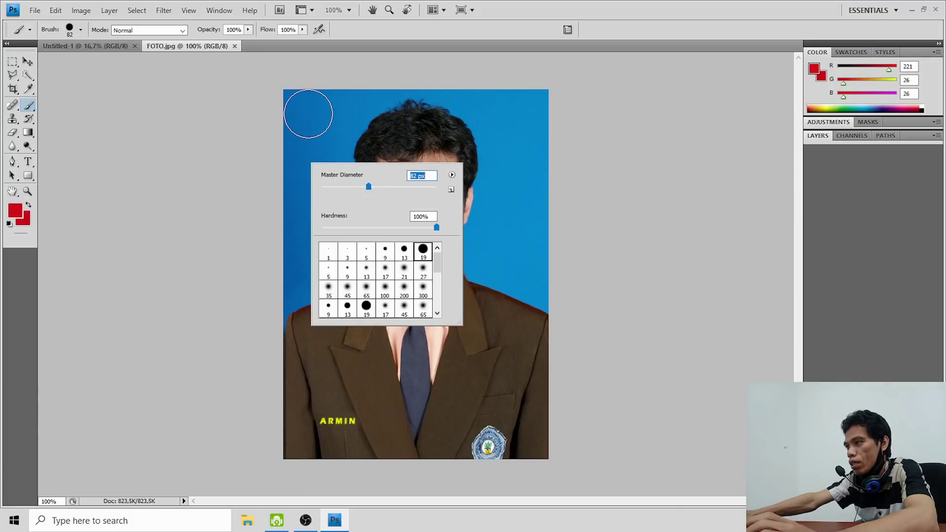
left_click(308, 114)
left_click_drag(291, 110, 296, 101)
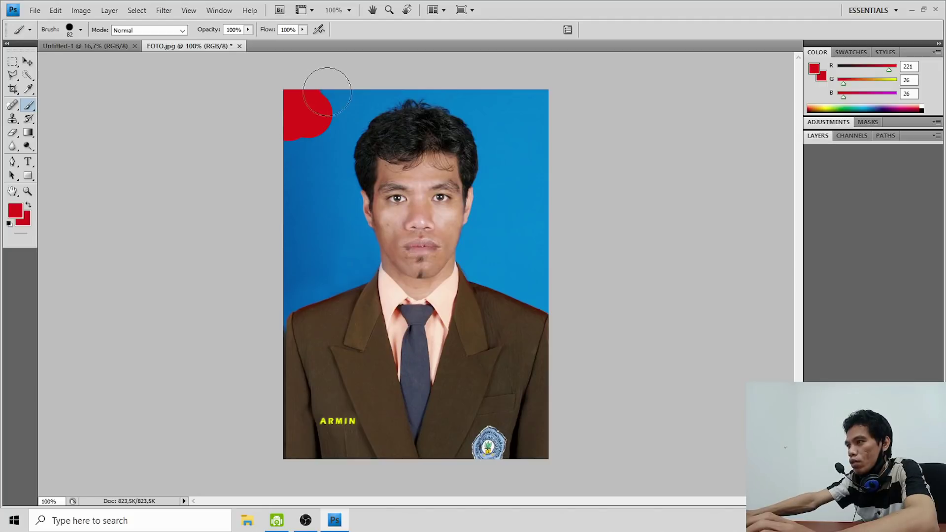
left_click(308, 130)
mouse_move(345, 86)
left_mouse_down()
mouse_move(315, 124)
mouse_move(288, 214)
mouse_move(345, 264)
left_mouse_up()
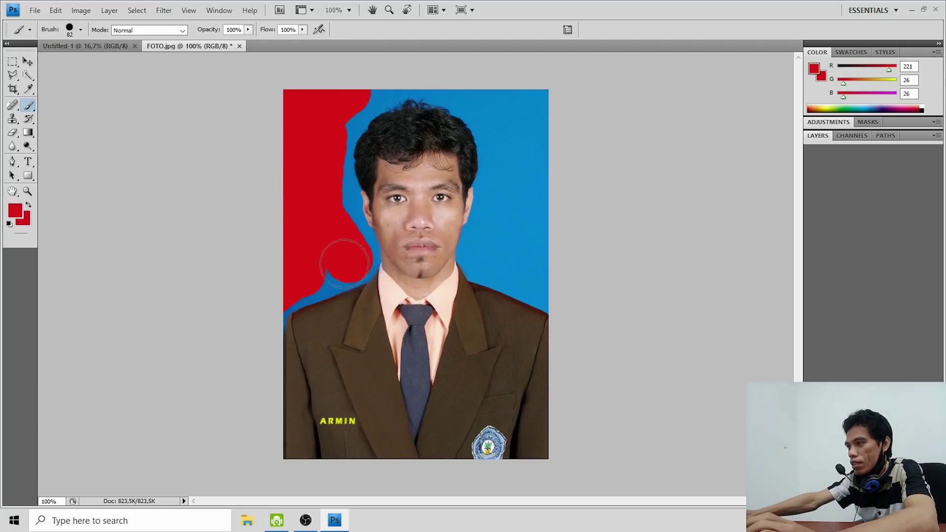
mouse_move(332, 114)
left_mouse_down()
mouse_move(380, 69)
mouse_move(445, 68)
mouse_move(523, 129)
mouse_move(539, 84)
mouse_move(507, 156)
mouse_move(500, 236)
mouse_move(507, 261)
mouse_move(544, 278)
mouse_move(551, 243)
mouse_move(543, 211)
left_mouse_up()
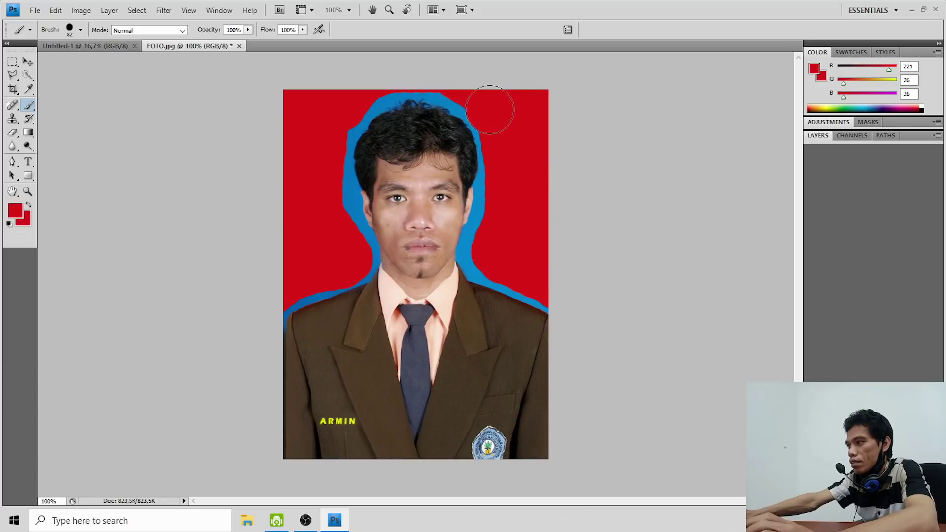
mouse_move(488, 105)
left_mouse_down()
mouse_move(465, 81)
mouse_move(420, 72)
mouse_move(364, 90)
mouse_move(339, 112)
mouse_move(327, 169)
mouse_move(350, 260)
left_mouse_up()
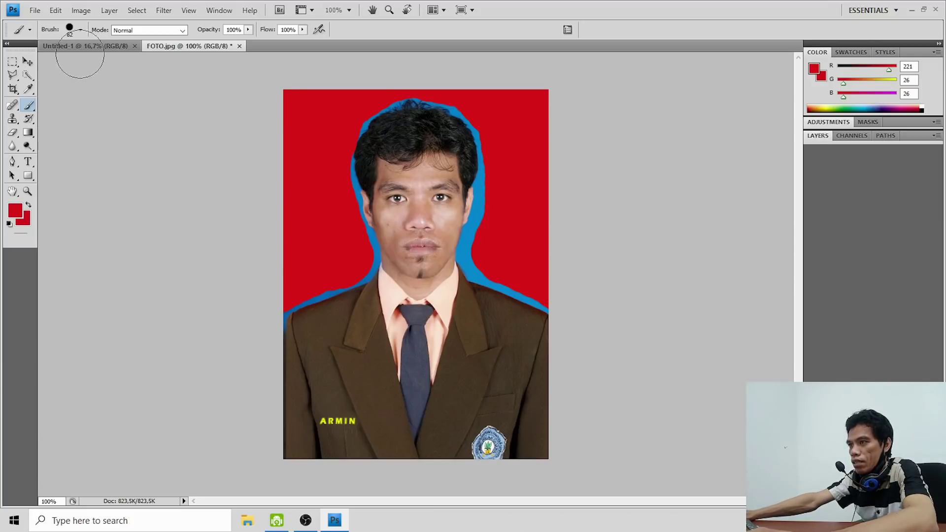
Return to FOTO.jpg and zoom in on the head to 300% with the Zoom tool
left_click(27, 64)
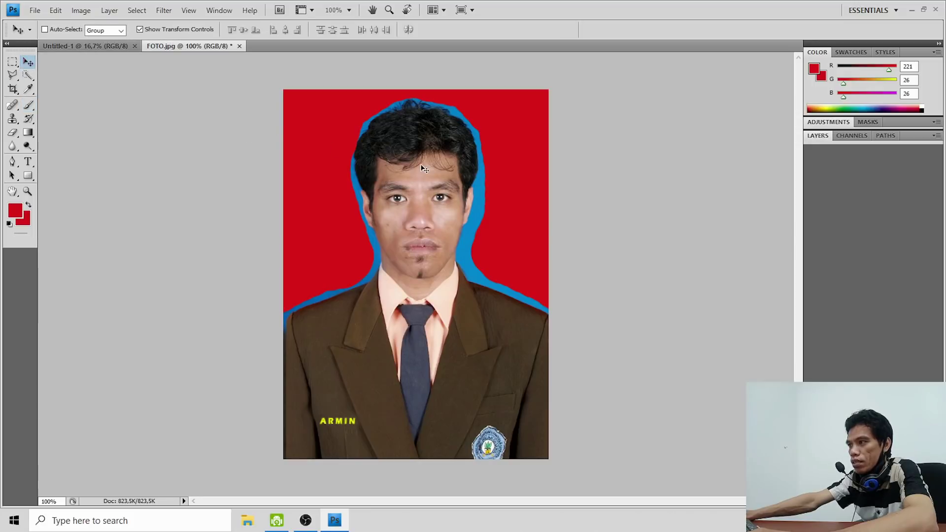
left_click(103, 46)
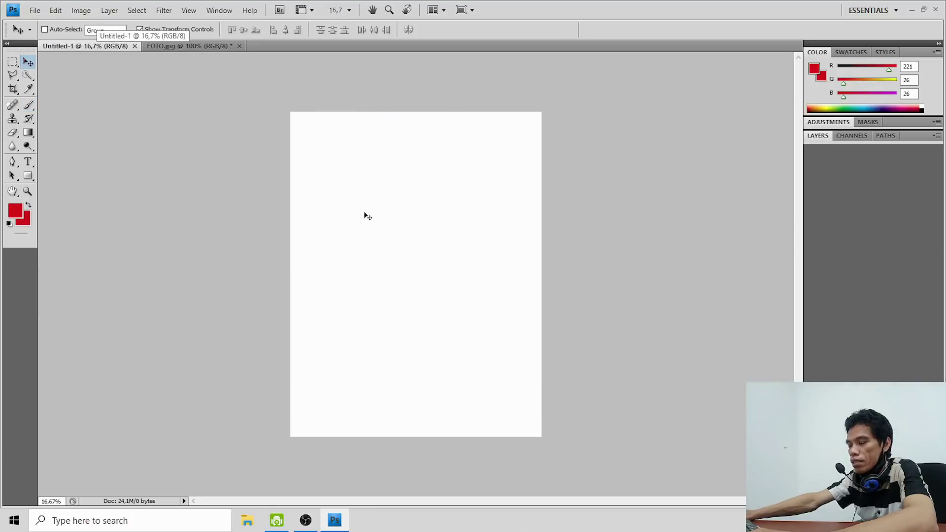
left_click(192, 46)
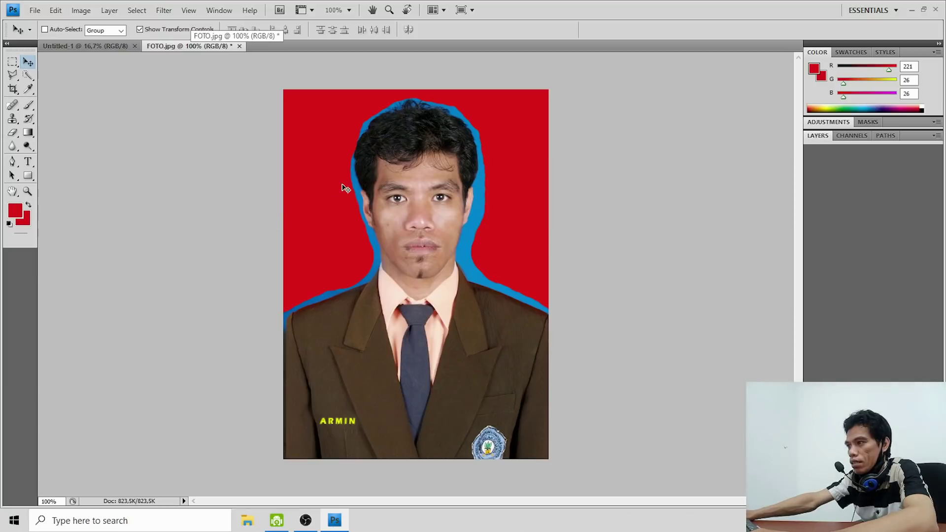
left_click(28, 191)
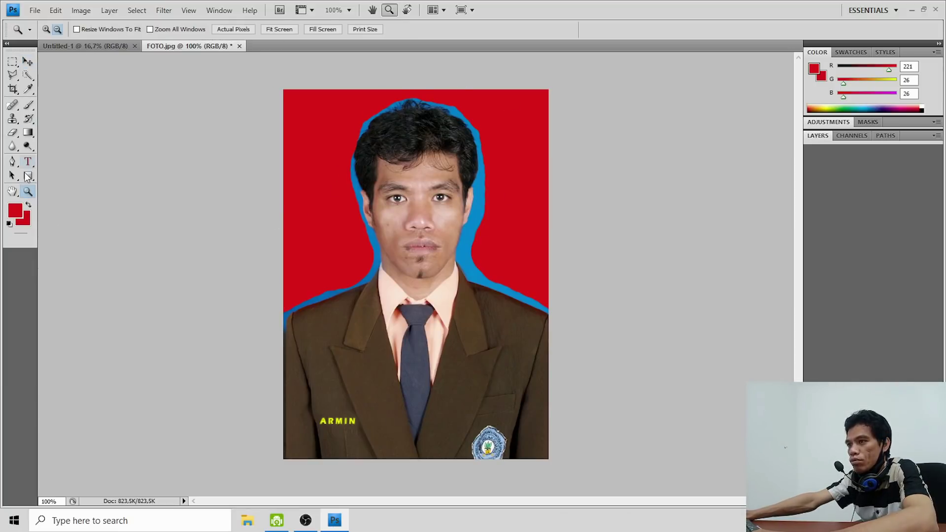
left_click(47, 28)
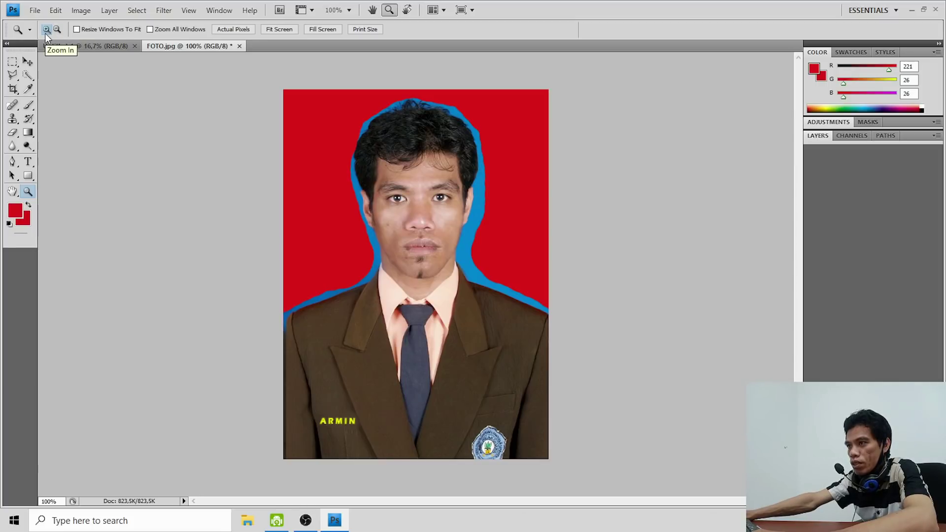
left_click(378, 119)
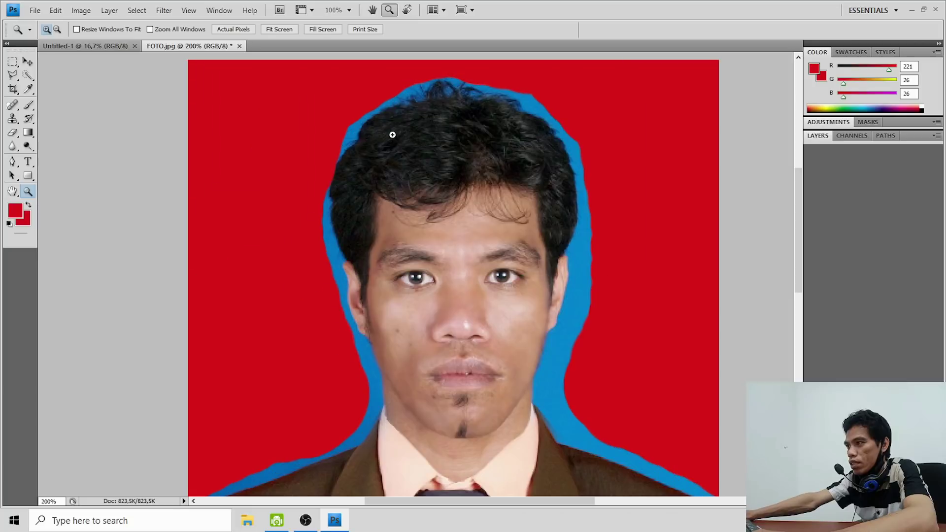
left_click(424, 91)
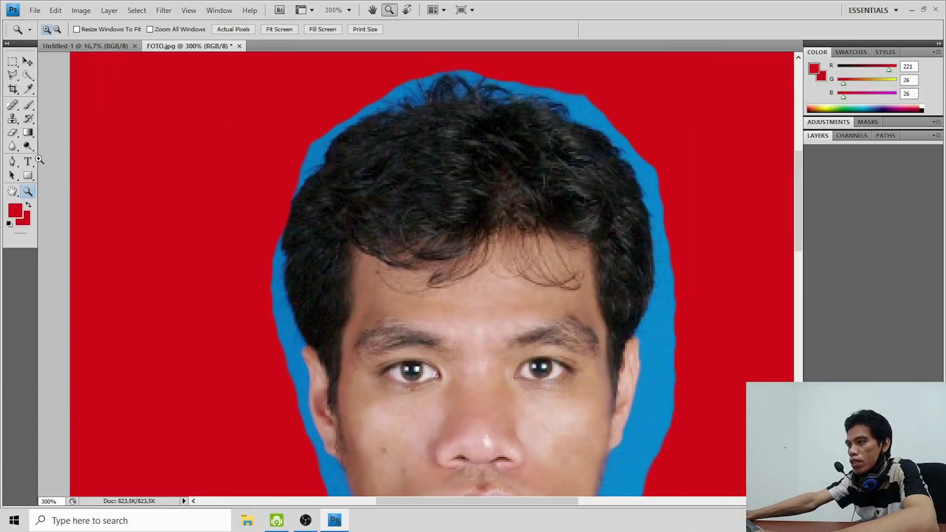
Reselect the Brush and set a soft 12 px tip with 0% hardness
left_click(27, 107)
right_click(256, 224)
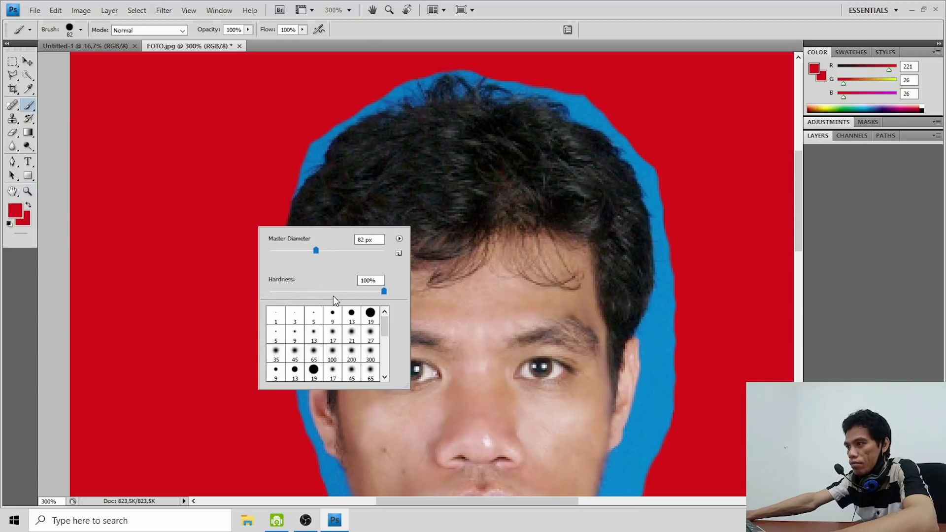
left_click(277, 251)
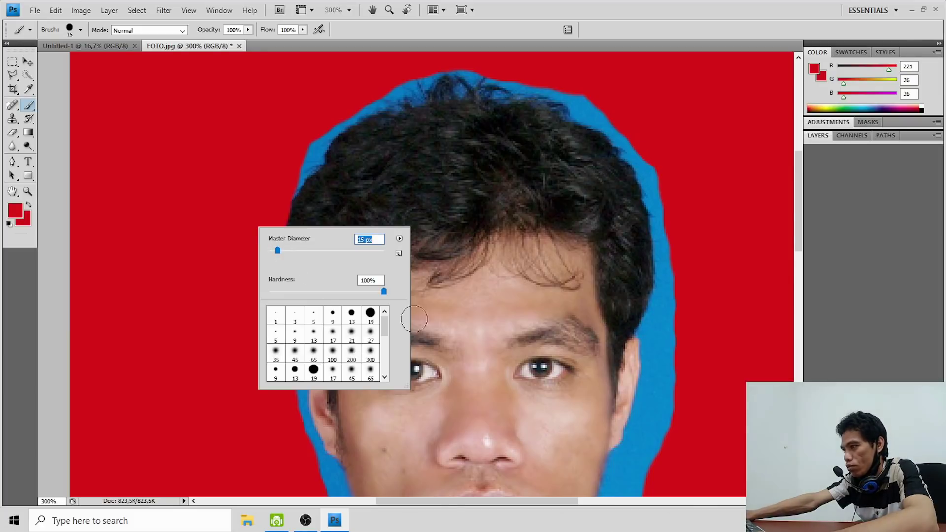
left_click(352, 336)
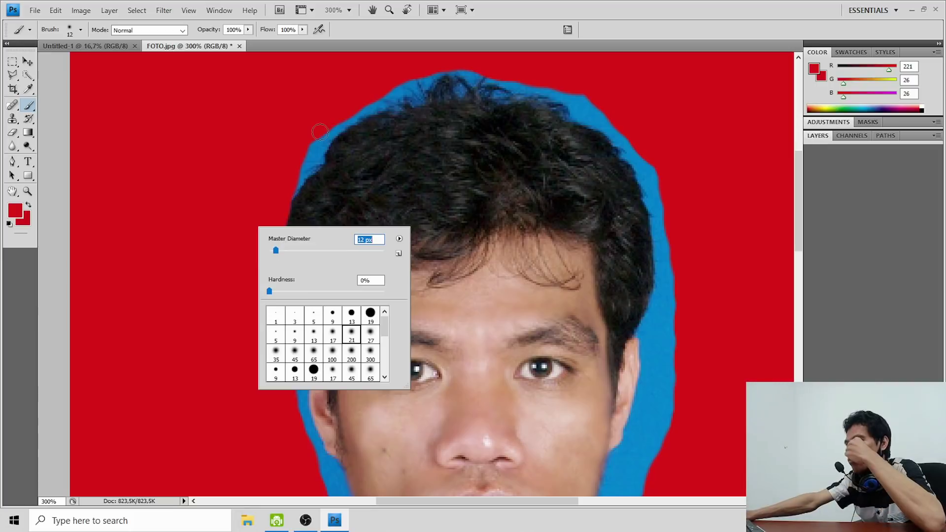
key("Return")
Paint red over the blue fringe along the upper-left and left hair edge
mouse_move(328, 122)
left_mouse_down()
mouse_move(298, 163)
mouse_move(340, 115)
left_mouse_up()
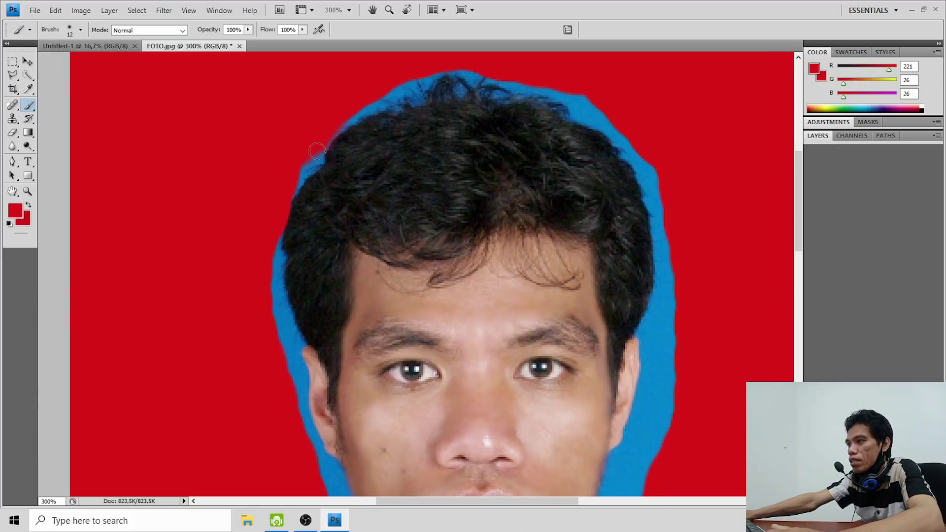
left_click_drag(305, 168, 300, 175)
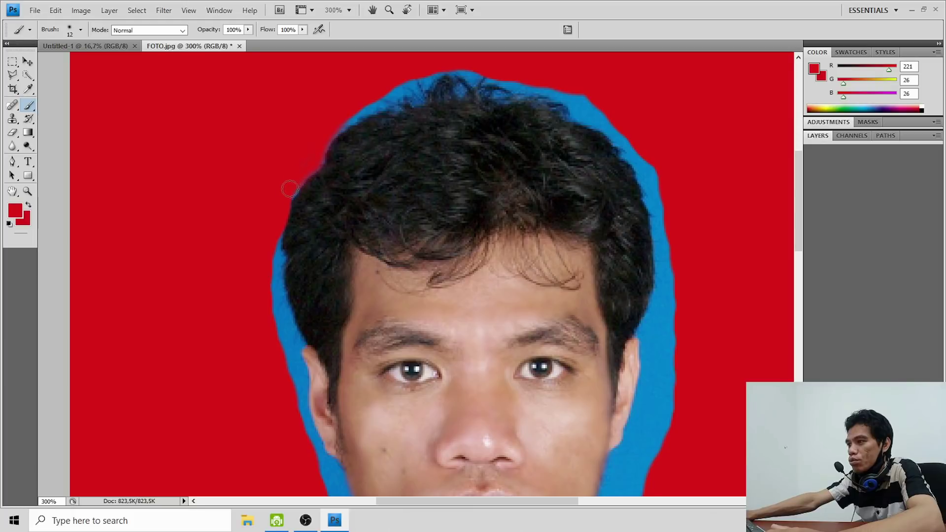
left_click_drag(278, 234, 285, 323)
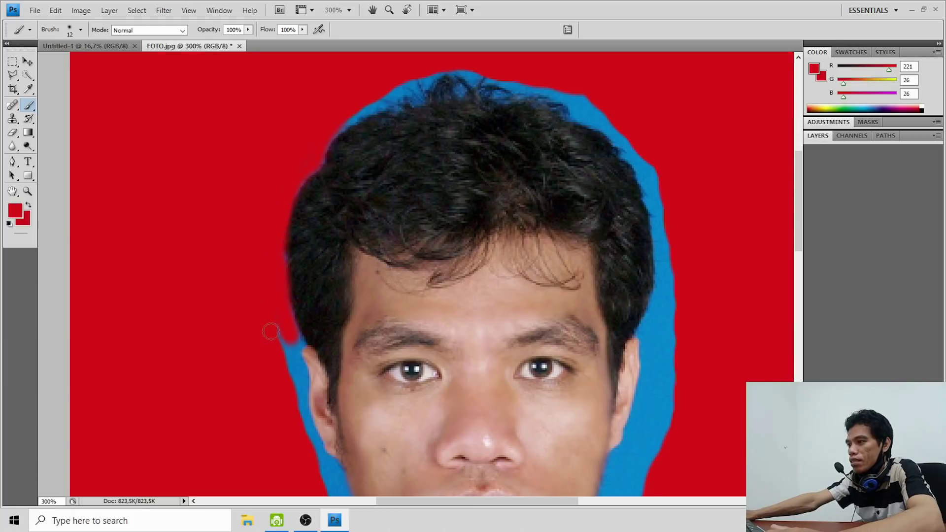
scroll(266, 325, "down", 2)
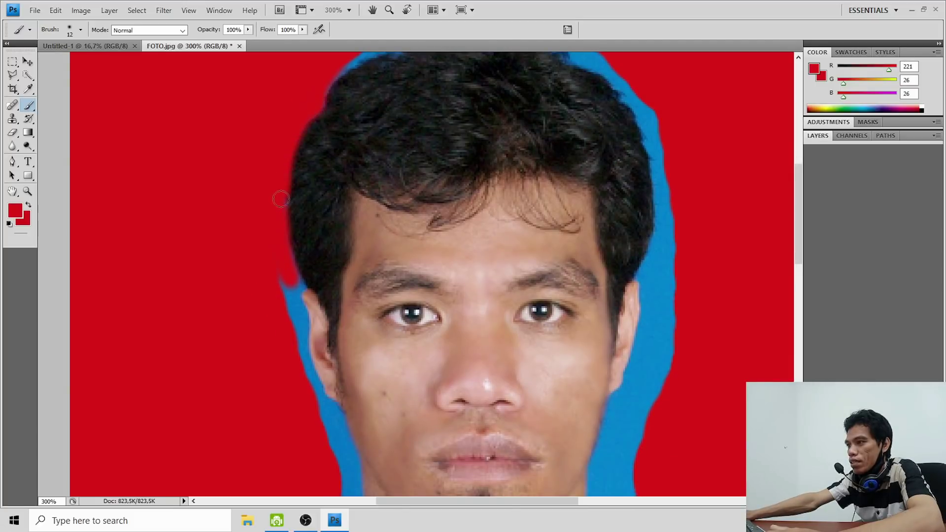
scroll(273, 257, "down", 2)
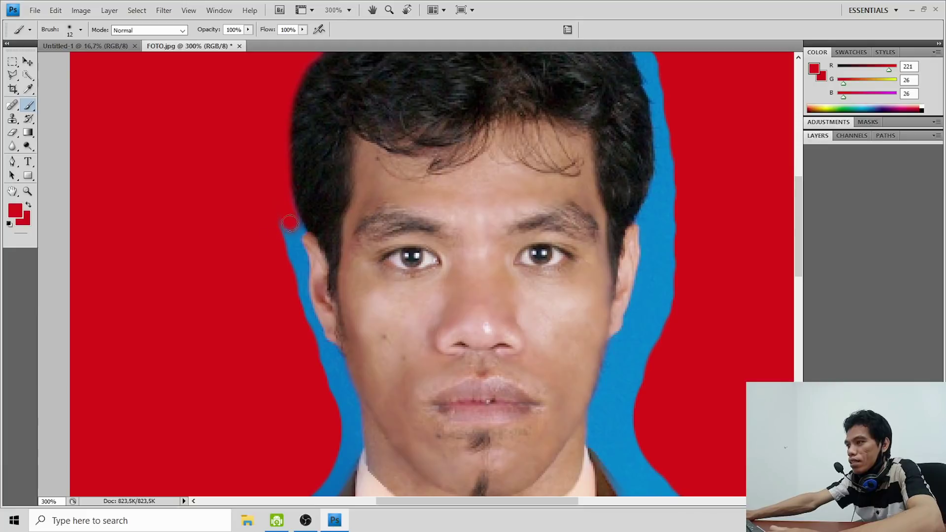
Paint red over the blue strip beside the ear and along its left edge
mouse_move(298, 230)
left_mouse_down()
mouse_move(300, 289)
mouse_move(281, 240)
mouse_move(332, 358)
left_mouse_up()
scroll(331, 359, "down", 3)
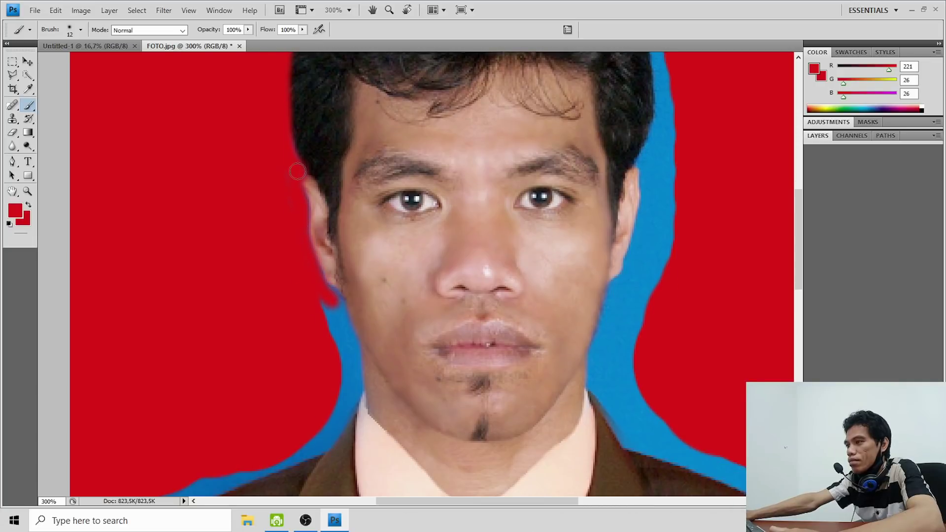
mouse_move(293, 197)
left_mouse_down()
mouse_move(304, 259)
mouse_move(350, 375)
mouse_move(349, 406)
mouse_move(315, 449)
left_mouse_up()
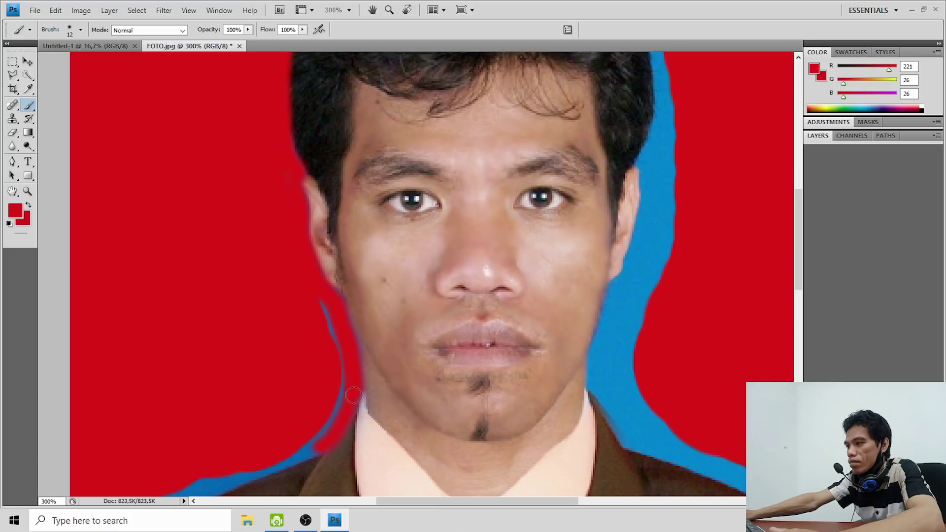
scroll(320, 296, "down", 2)
scroll(314, 270, "down", 2)
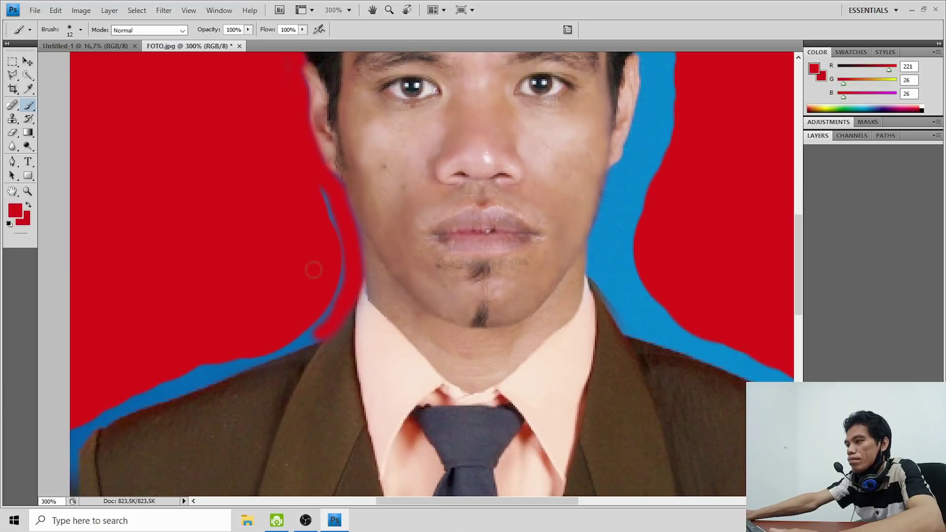
scroll(296, 267, "down", 2)
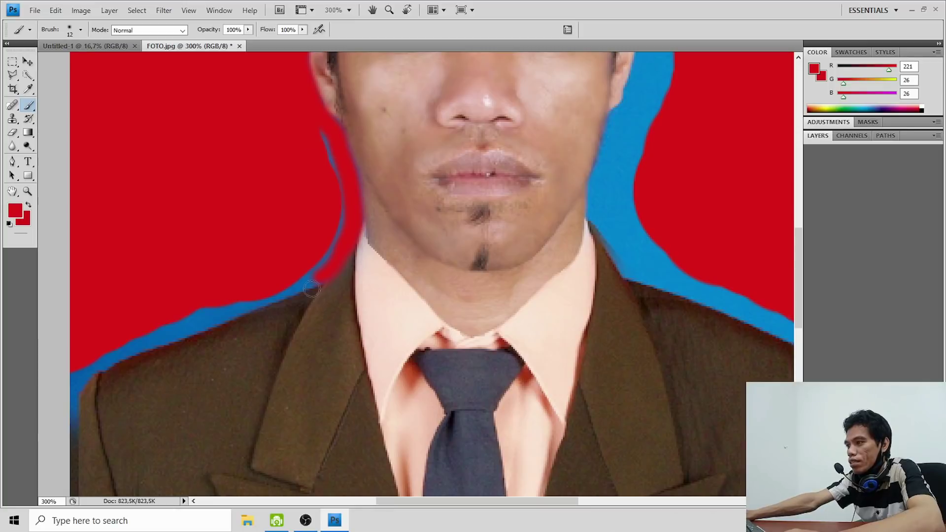
Paint the blue strip along the left shoulder red, then touch up the upper-left hair edge
mouse_move(316, 278)
left_mouse_down()
mouse_move(101, 362)
mouse_move(70, 400)
left_mouse_up()
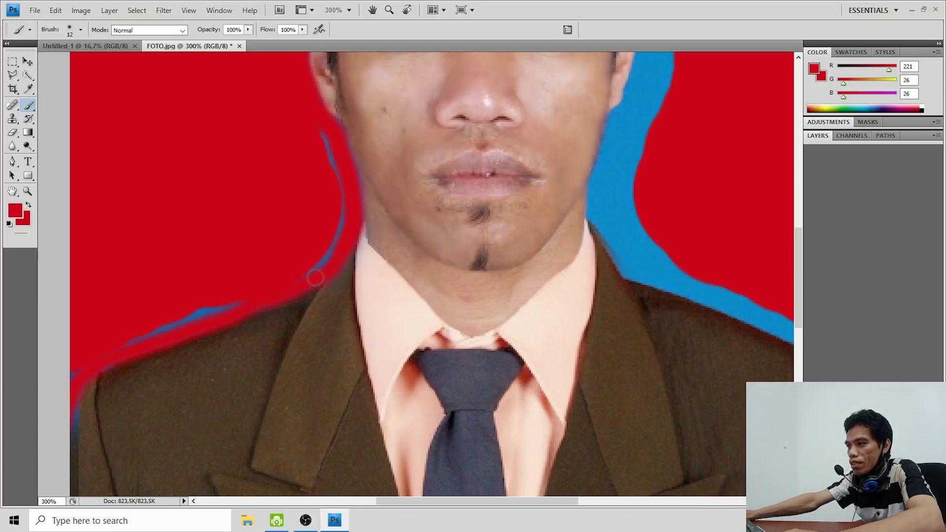
left_click_drag(298, 285, 113, 357)
scroll(220, 283, "up", 1)
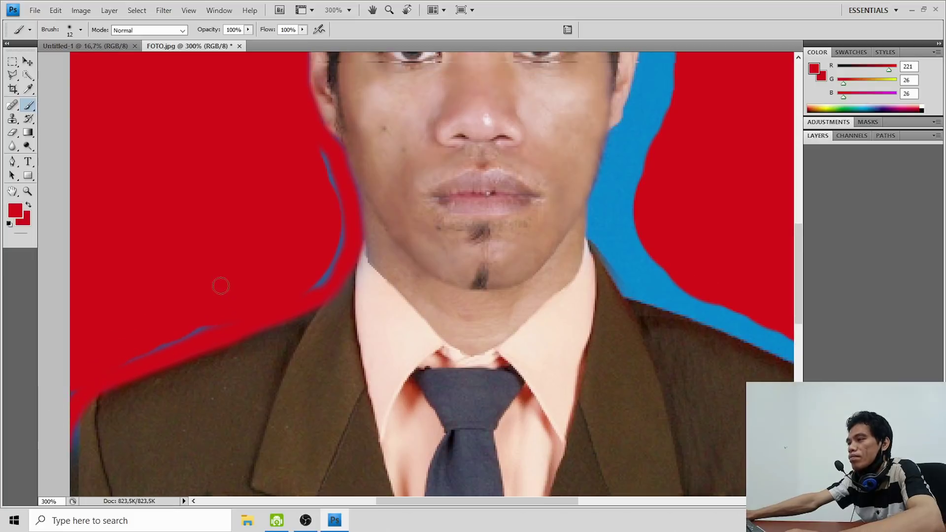
scroll(239, 256, "up", 1)
scroll(245, 252, "up", 3)
scroll(245, 252, "up", 5)
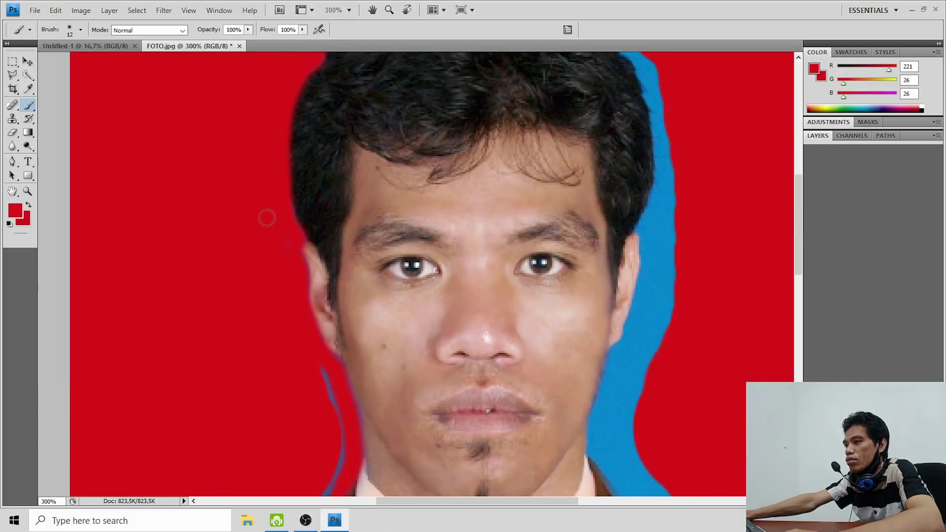
scroll(287, 253, "up", 3)
scroll(289, 263, "up", 4)
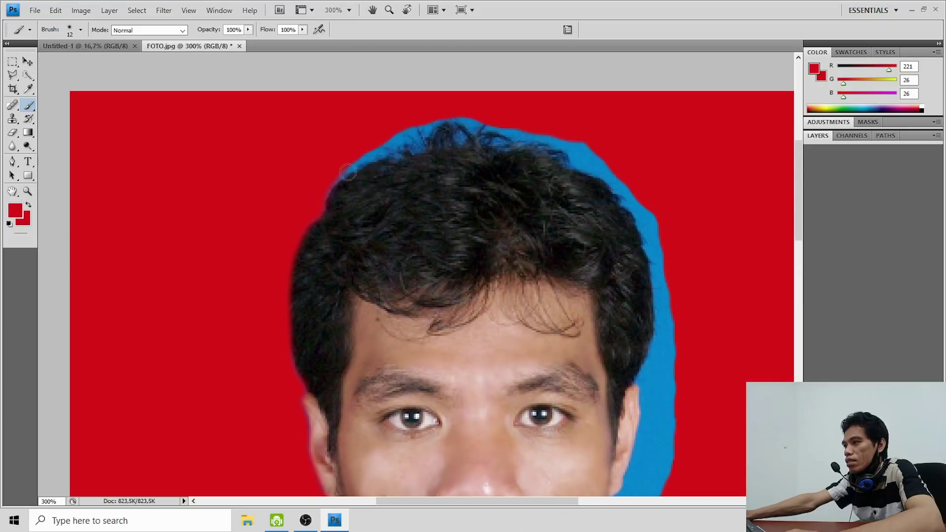
left_click_drag(325, 182, 380, 151)
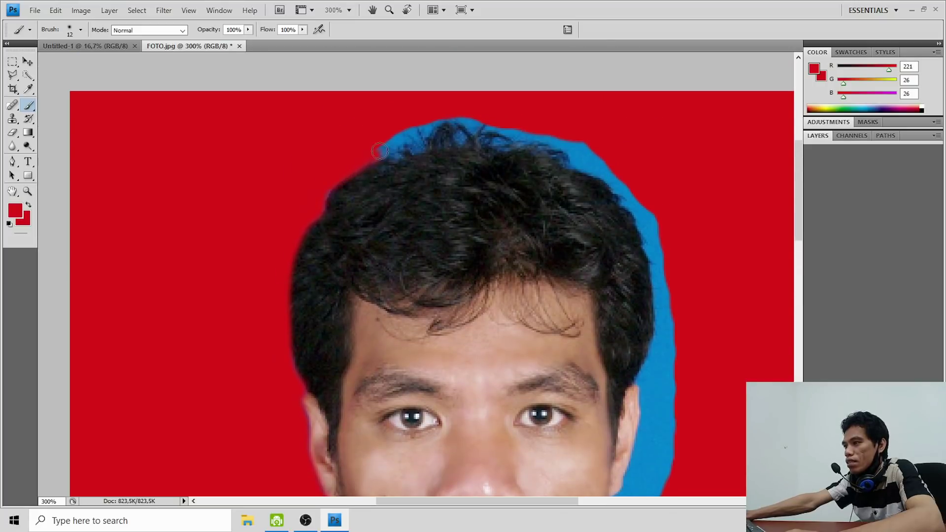
Brush red across the blue strip along the top of the hair
left_click_drag(415, 143, 503, 144)
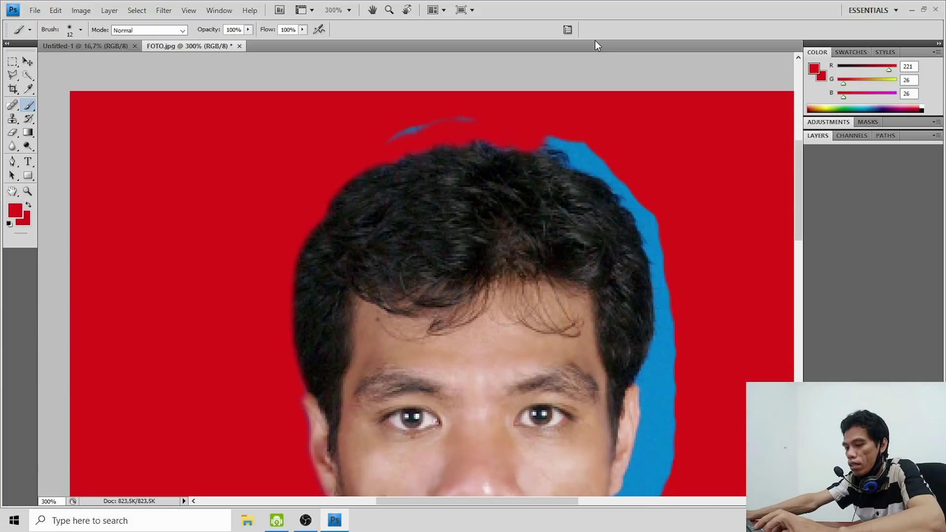
Undo earlier strokes and repaint the left hair edge in red, undoing unwanted strokes
key("ctrl+alt+z")
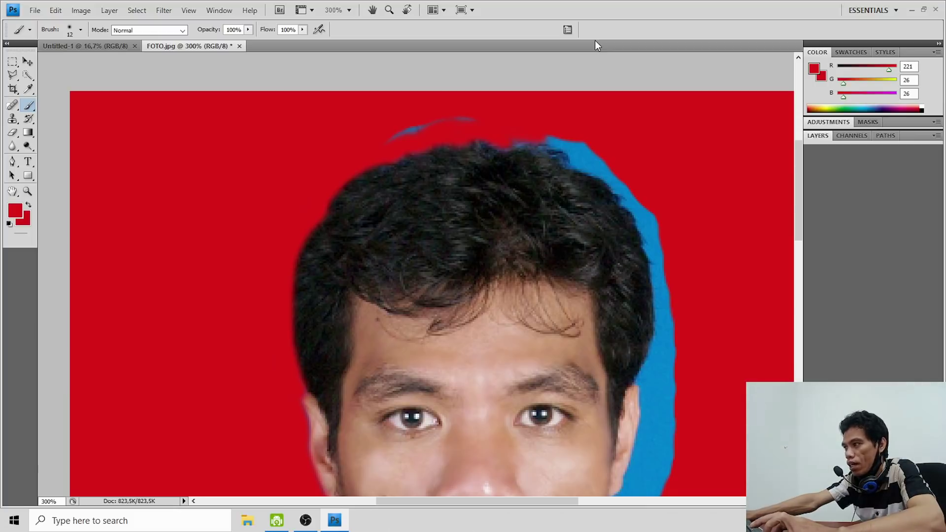
key("ctrl+alt+z")
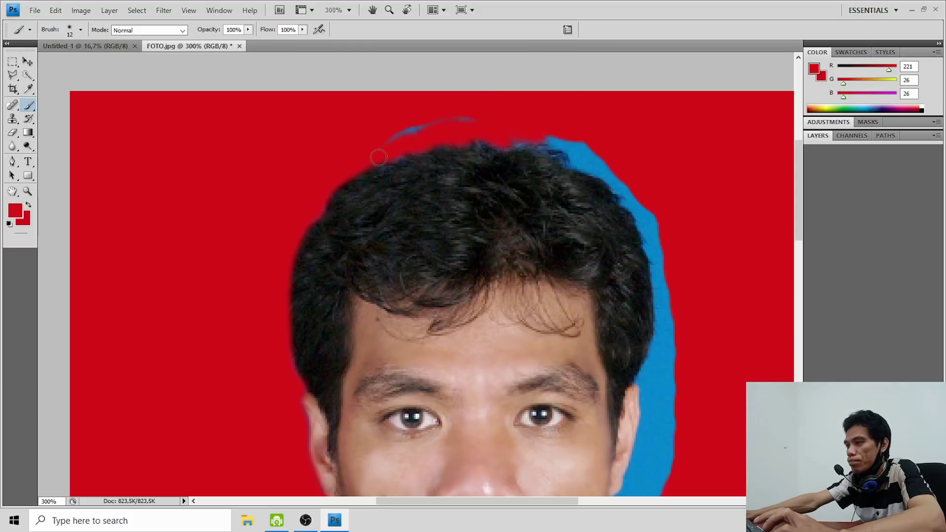
left_click_drag(340, 182, 291, 380)
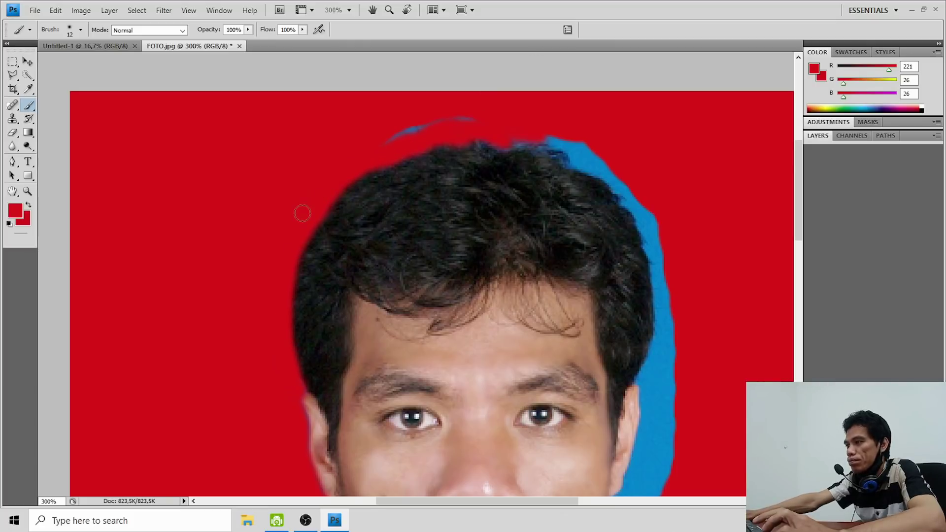
left_click_drag(302, 211, 292, 368)
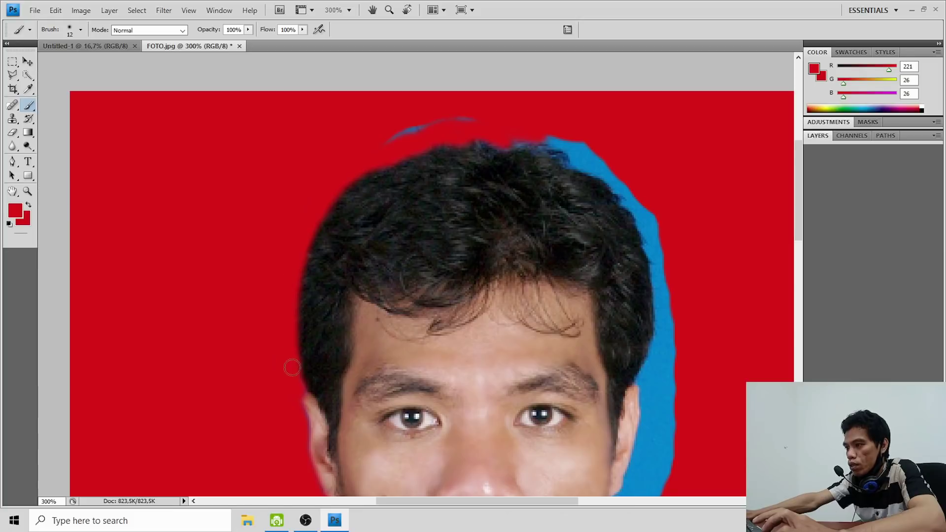
left_click_drag(351, 171, 300, 365)
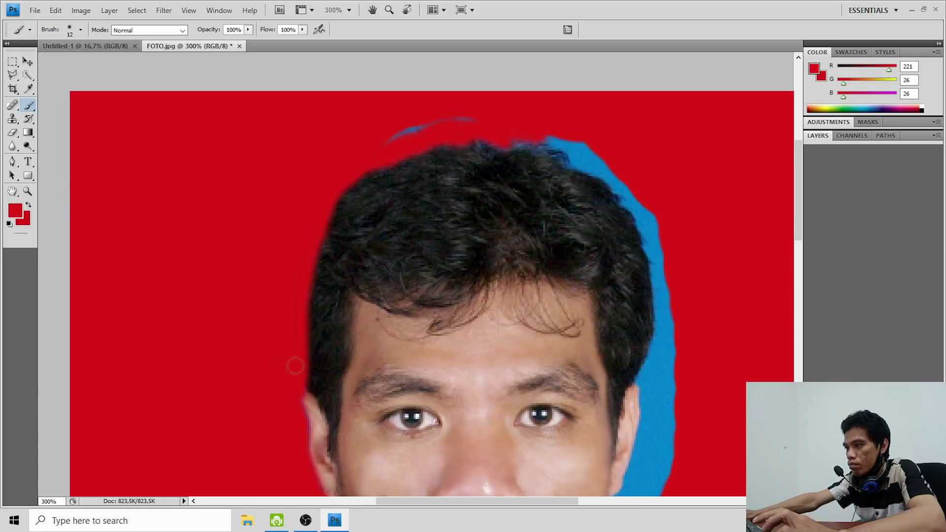
key("ctrl+z")
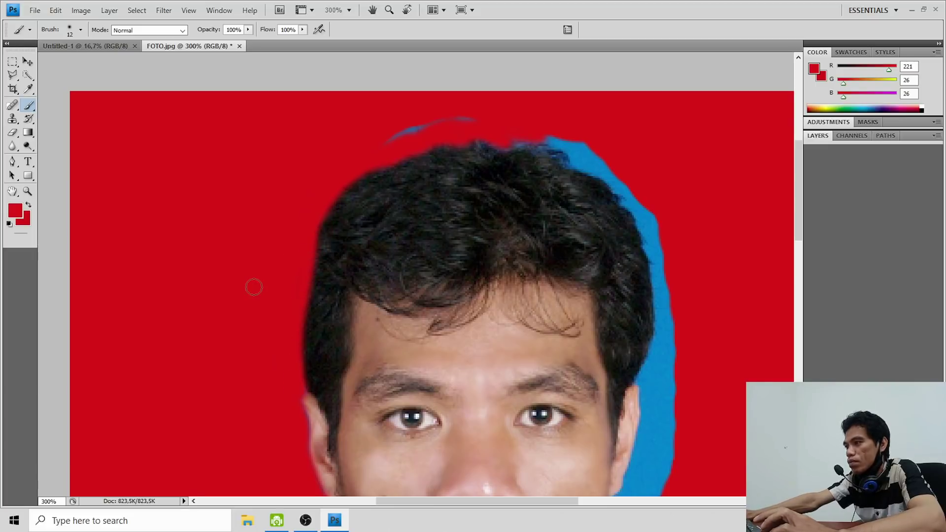
key("ctrl+z")
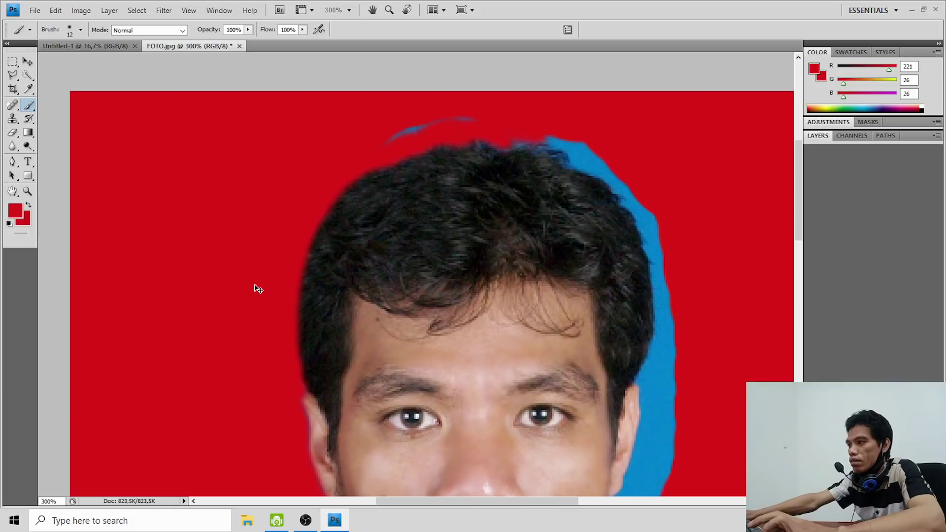
Retouch the lower-left hair edge and paint out the blue streak above the hair
left_click_drag(293, 281, 303, 369)
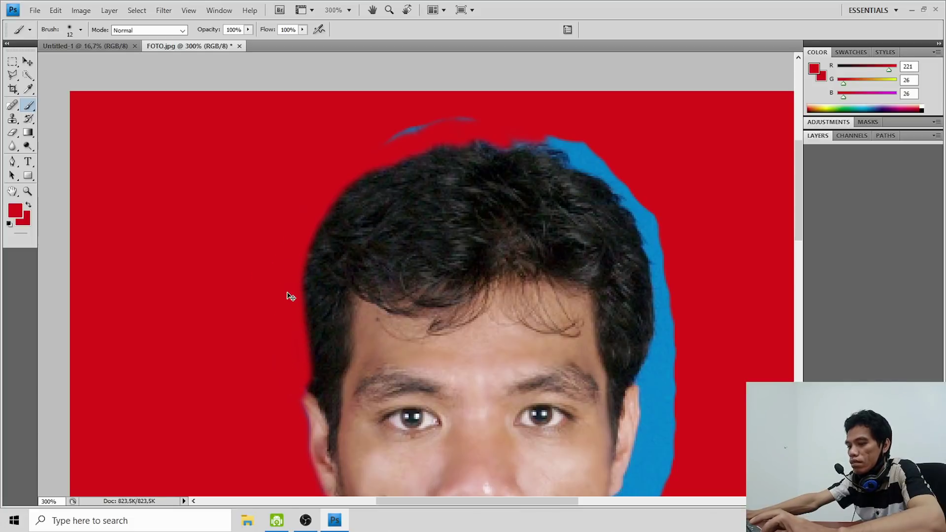
key("ctrl+z")
left_click_drag(299, 321, 305, 381)
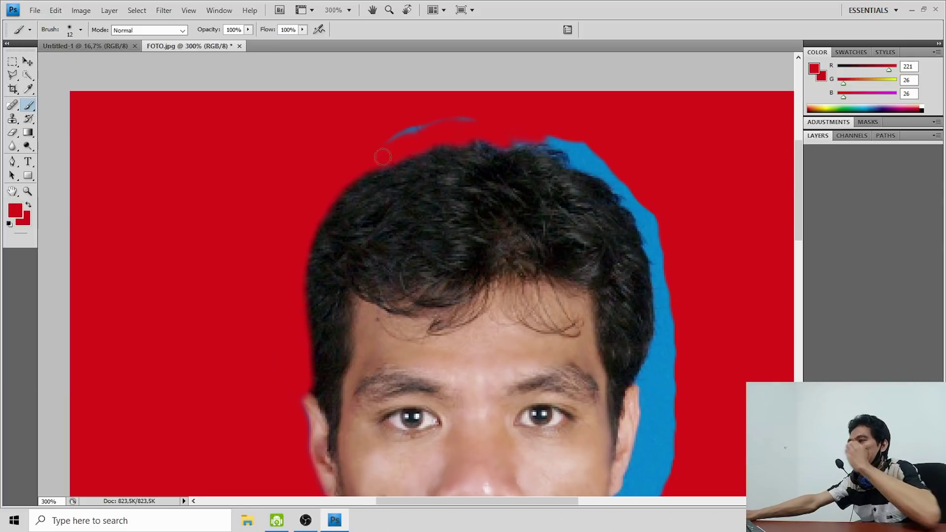
mouse_move(389, 138)
left_mouse_down()
mouse_move(500, 112)
mouse_move(647, 209)
left_mouse_up()
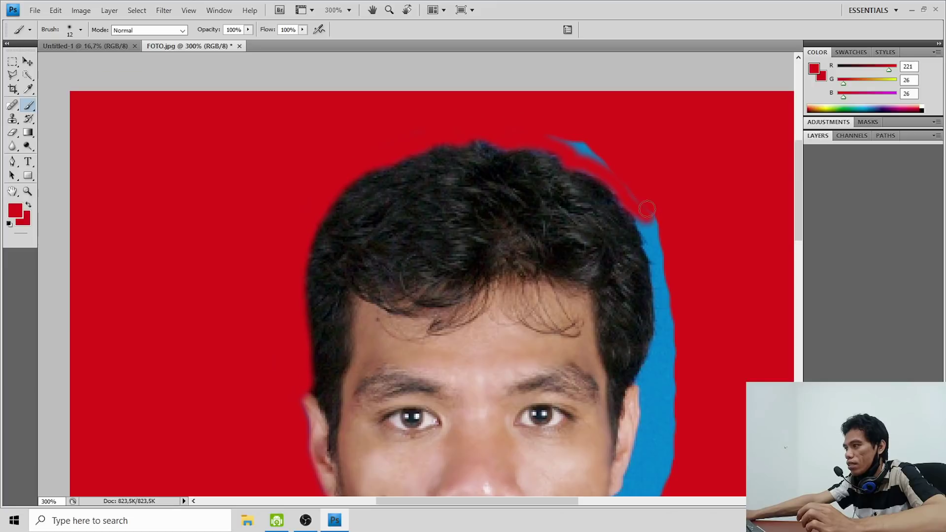
Paint red over the blue band along the right hairline, ear and jaw
scroll(648, 209, "down", 2)
mouse_move(621, 149)
left_mouse_down()
mouse_move(650, 229)
mouse_move(654, 308)
left_mouse_up()
scroll(654, 308, "down", 1)
scroll(654, 308, "down", 2)
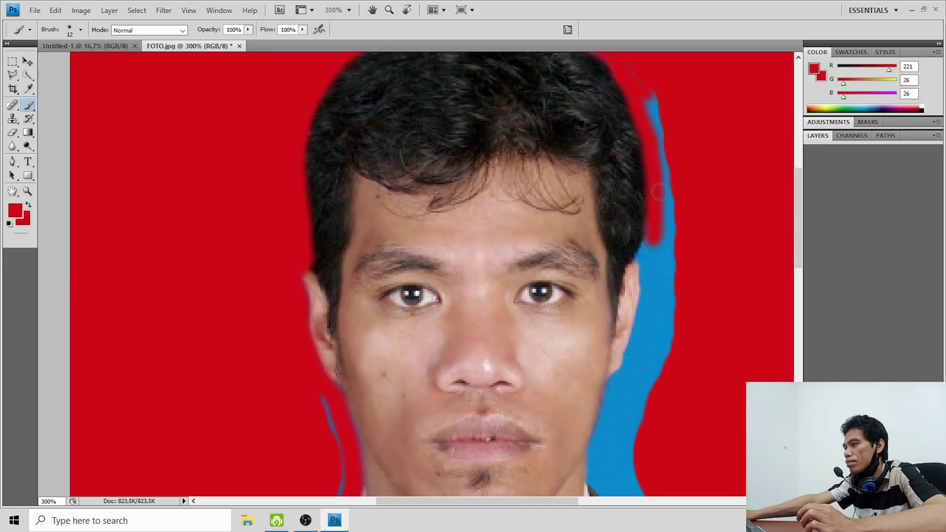
mouse_move(658, 185)
left_mouse_down()
mouse_move(643, 253)
mouse_move(643, 344)
left_mouse_up()
scroll(652, 294, "down", 3)
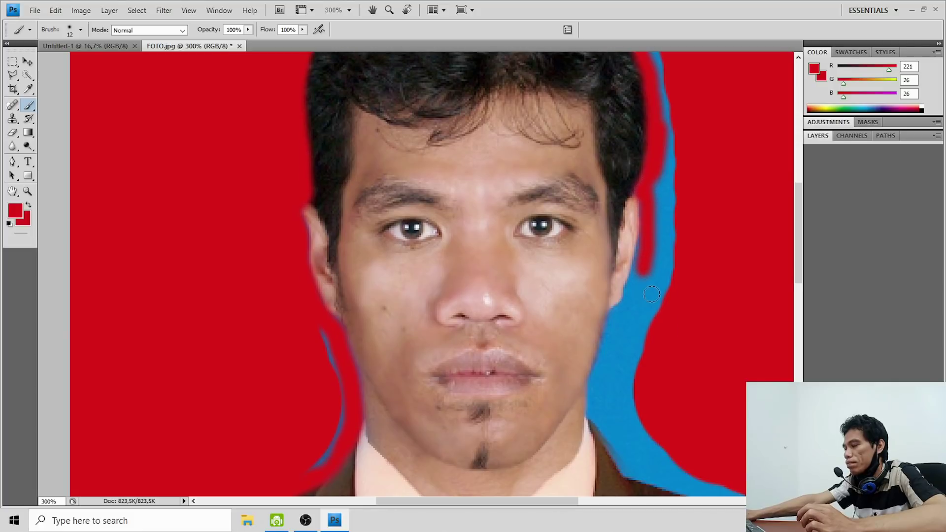
left_click_drag(644, 241, 593, 395)
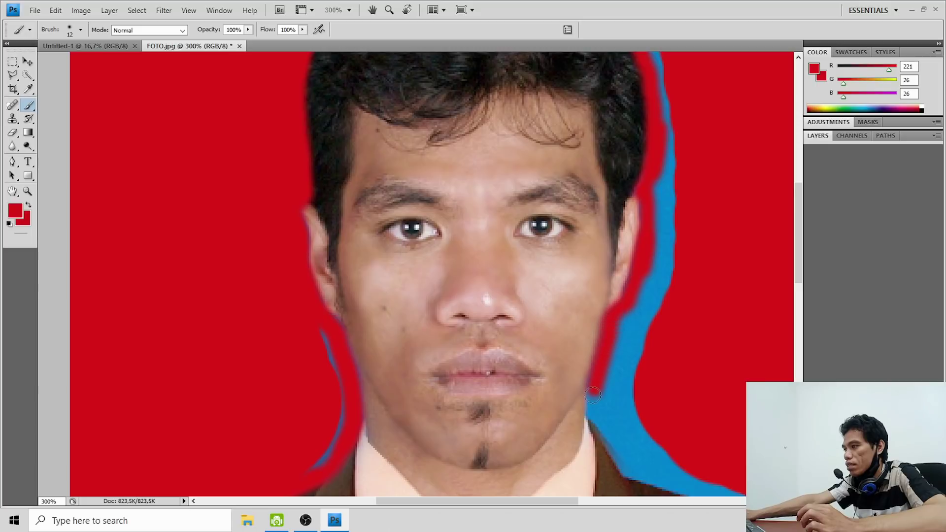
Paint red over the blue band along the jaw, neck and right shoulder edge
scroll(593, 396, "down", 3)
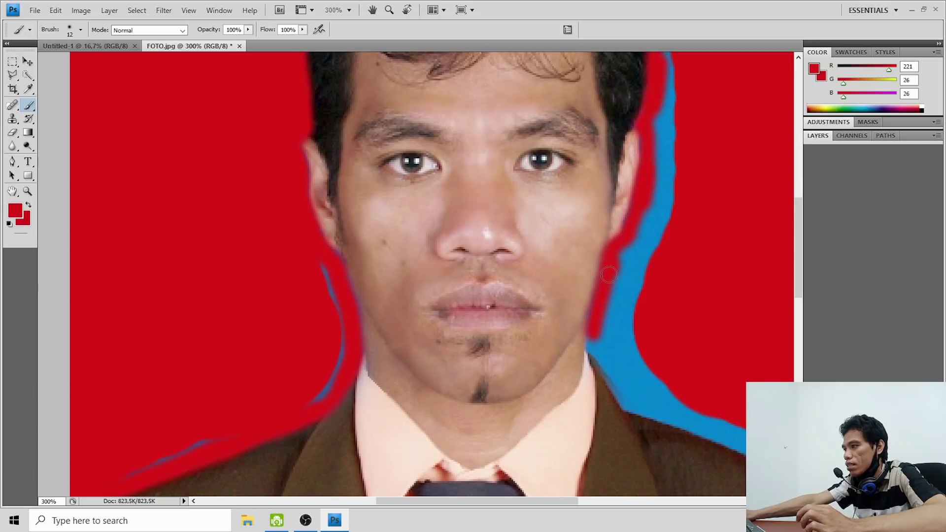
mouse_move(597, 317)
left_mouse_down()
mouse_move(598, 367)
mouse_move(632, 407)
mouse_move(747, 456)
left_mouse_up()
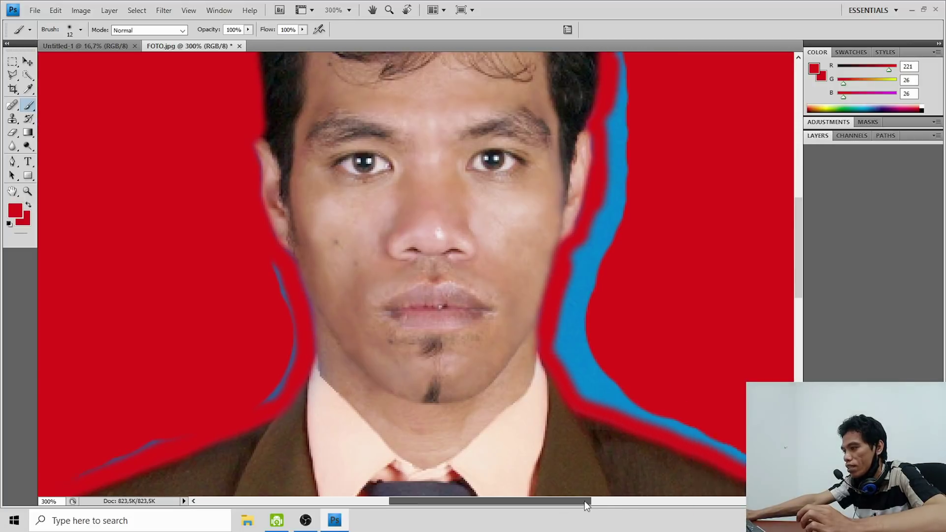
left_click_drag(564, 502, 613, 502)
scroll(618, 419, "down", 5)
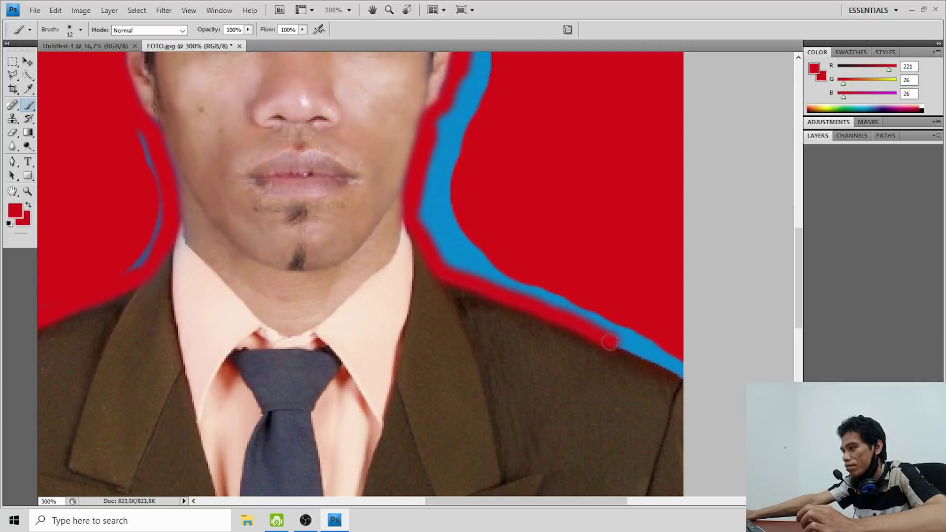
left_click_drag(610, 342, 680, 378)
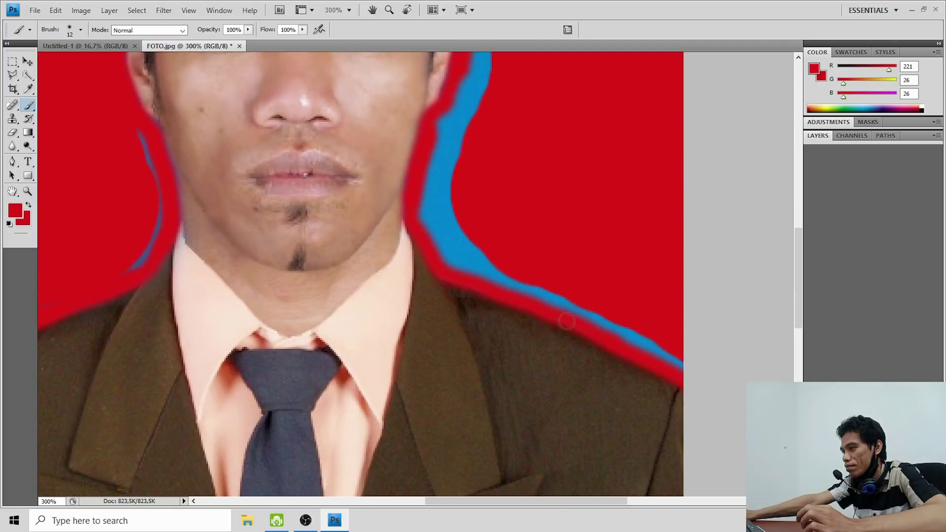
scroll(567, 321, "up", 5)
scroll(540, 315, "up", 2)
scroll(541, 309, "up", 1)
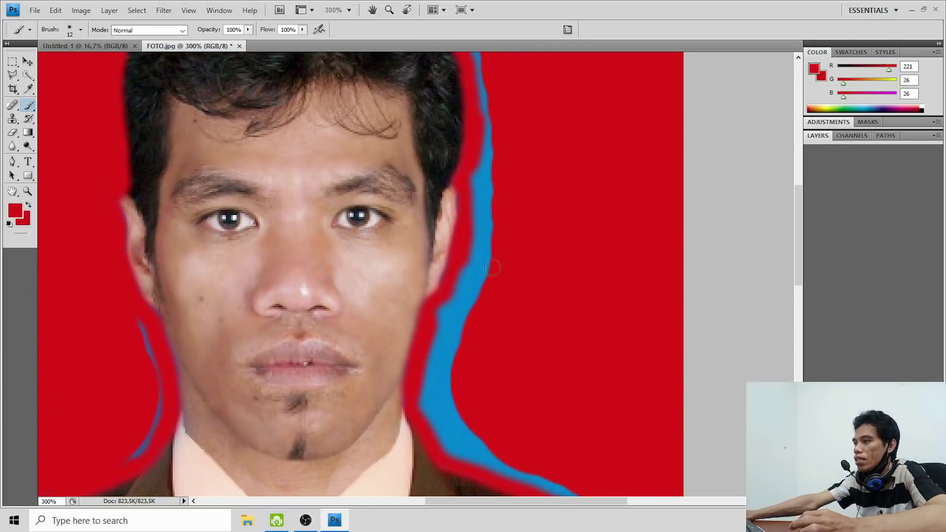
Set a hard round 34 px brush and paint red over the blue strip beside the right cheek
right_click(557, 211)
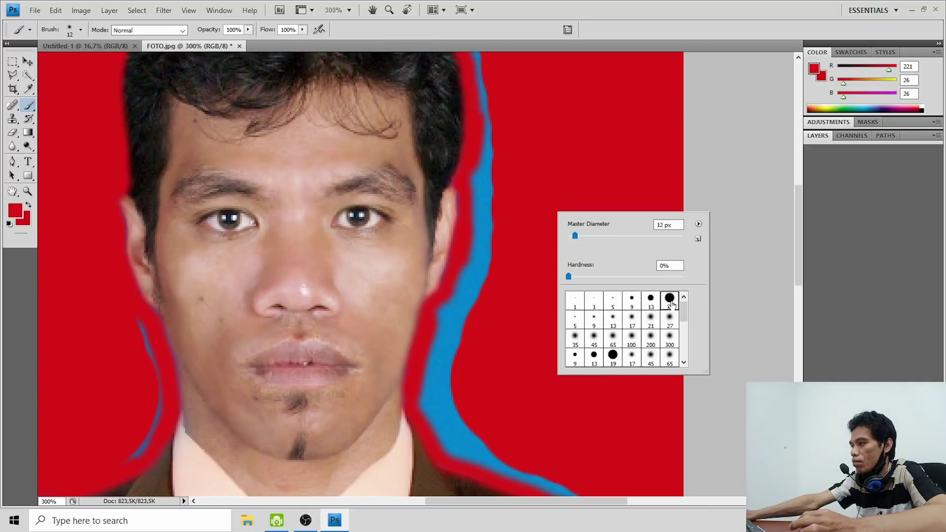
left_click(671, 301)
left_click(587, 236)
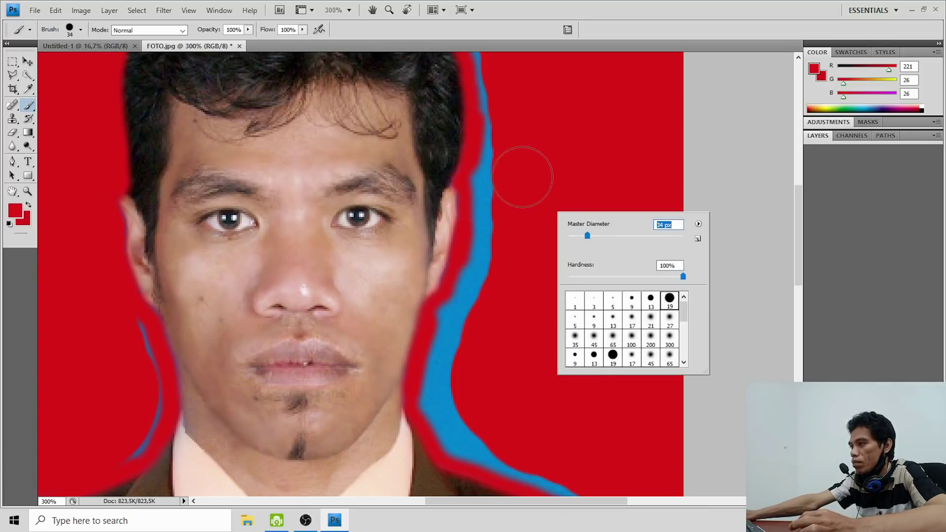
left_click_drag(493, 167, 468, 302)
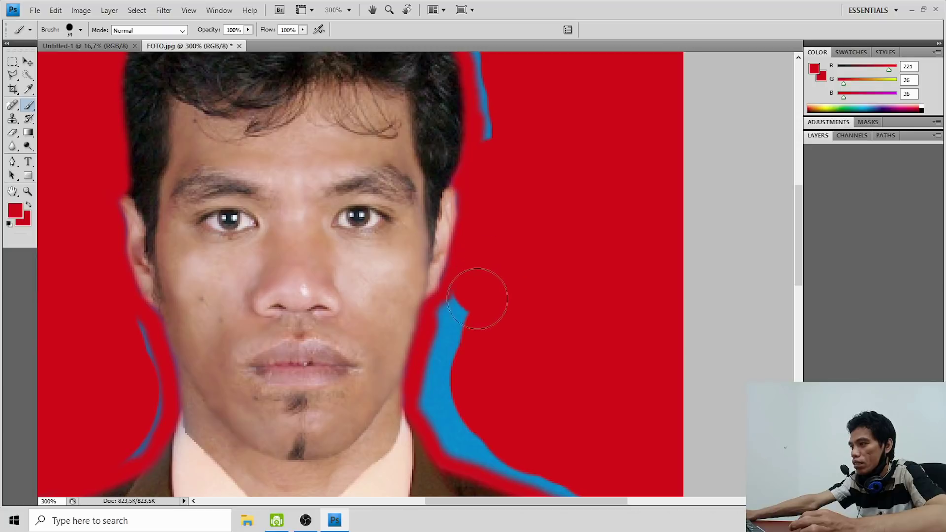
scroll(473, 296, "down", 3)
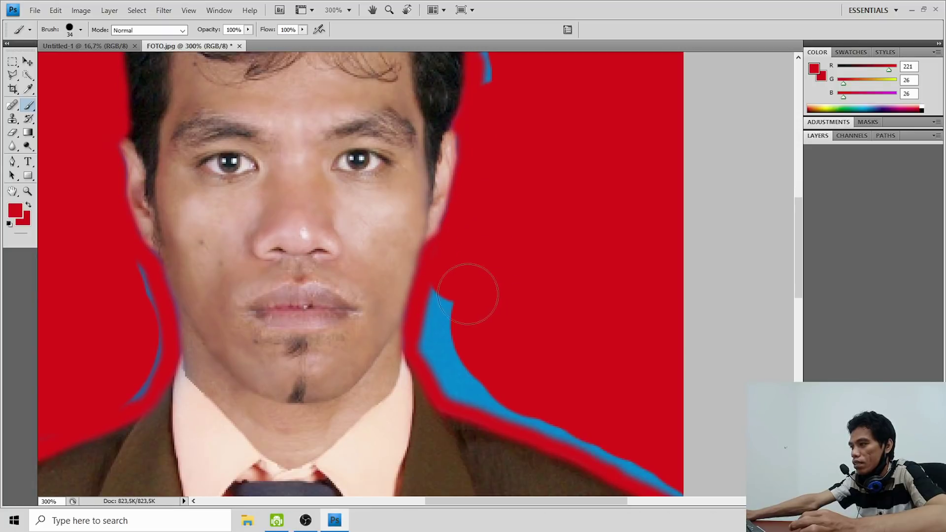
mouse_move(448, 270)
left_mouse_down()
mouse_move(446, 297)
mouse_move(473, 382)
mouse_move(714, 490)
left_mouse_up()
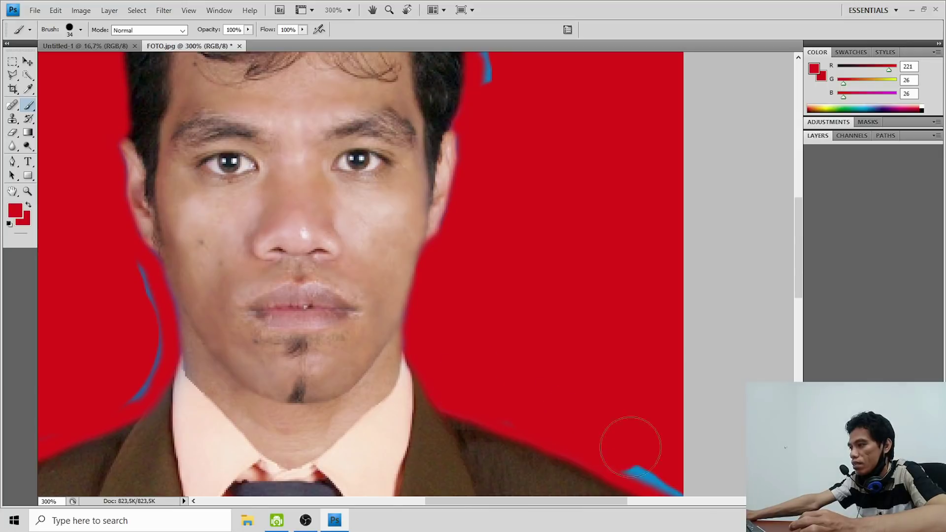
Paint red over the blue streaks right of the hair and at its top-right
scroll(686, 408, "down", 3)
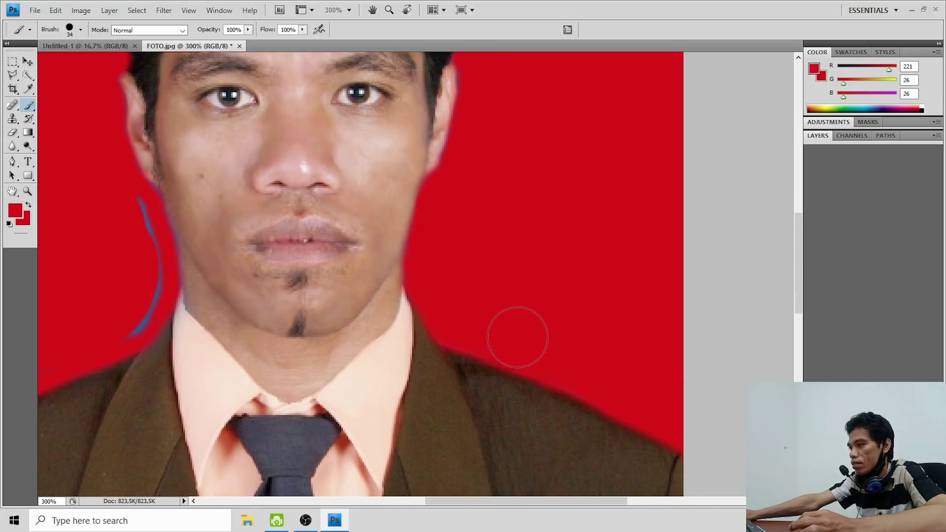
scroll(517, 334, "up", 3)
scroll(505, 296, "up", 6)
scroll(509, 255, "up", 3)
mouse_move(494, 152)
left_mouse_down()
mouse_move(483, 161)
mouse_move(506, 298)
left_mouse_up()
scroll(505, 298, "up", 1)
scroll(513, 323, "up", 2)
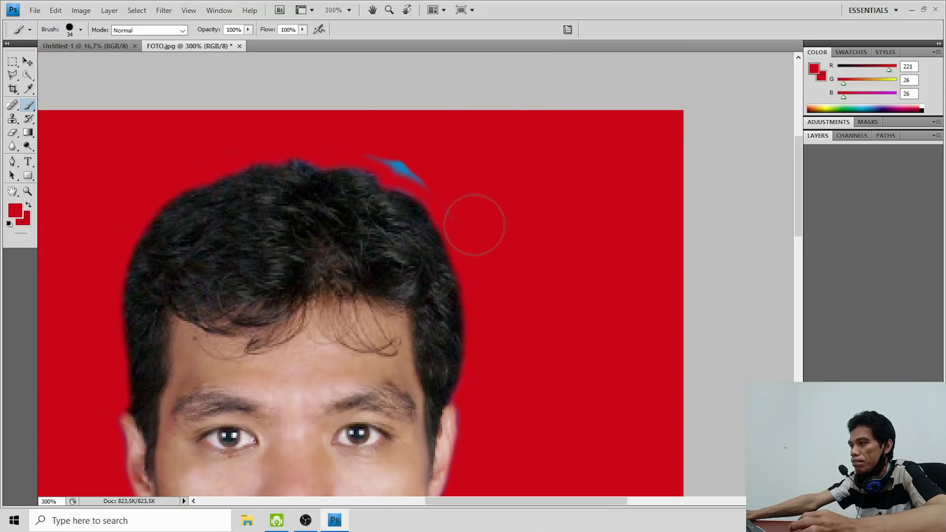
left_click_drag(450, 175, 370, 131)
Paint red over the blue streak along the left cheek and the lower shoulder areas
scroll(295, 127, "down", 1)
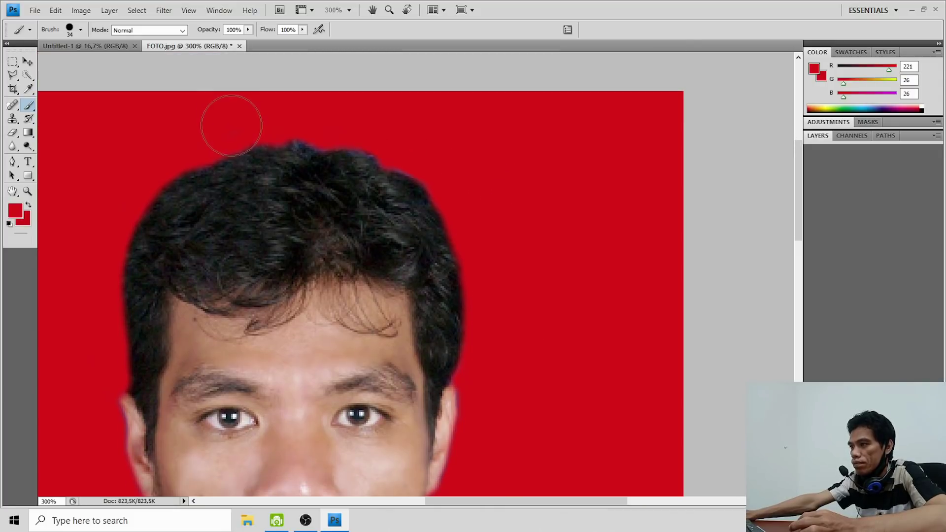
scroll(53, 332, "down", 4)
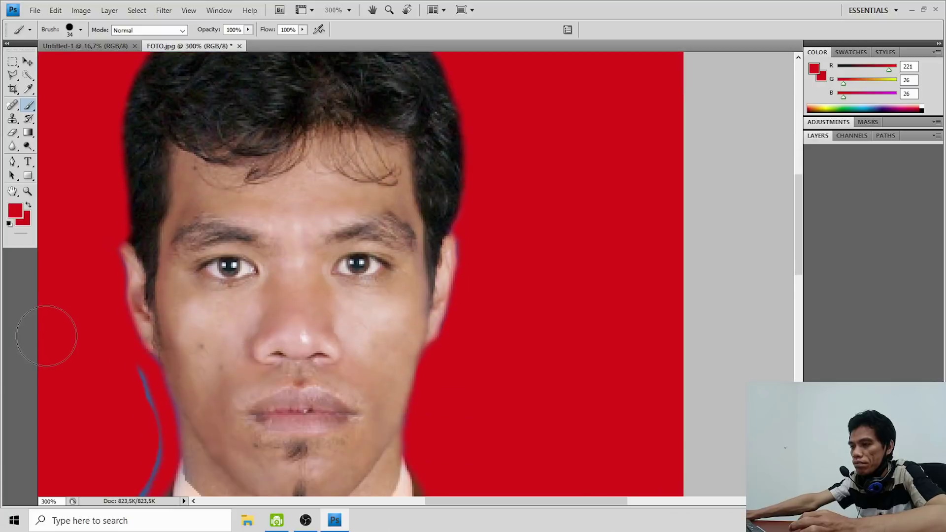
scroll(53, 332, "down", 3)
mouse_move(109, 283)
left_mouse_down()
mouse_move(131, 327)
mouse_move(137, 380)
mouse_move(122, 397)
left_mouse_up()
scroll(93, 401, "down", 1)
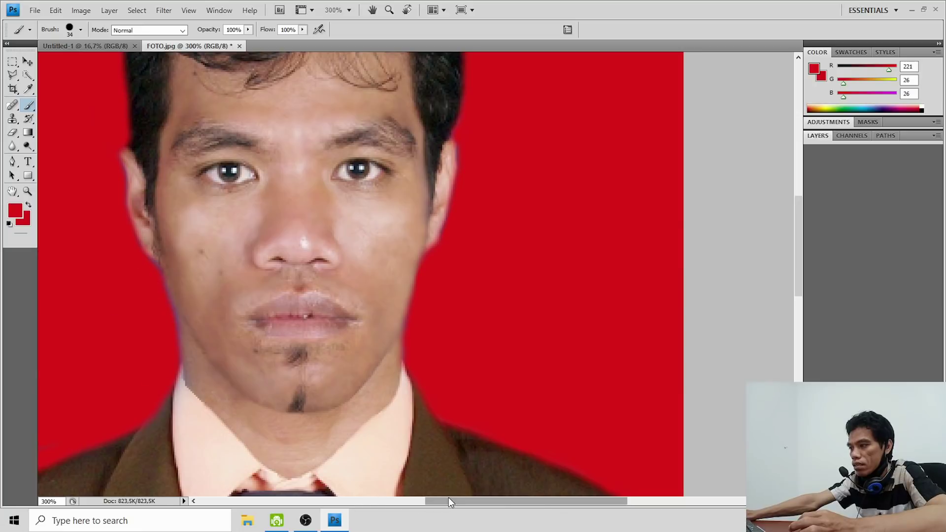
left_click_drag(447, 501, 361, 501)
scroll(323, 427, "down", 3)
mouse_move(317, 391)
left_mouse_down()
mouse_move(376, 363)
mouse_move(258, 403)
left_mouse_up()
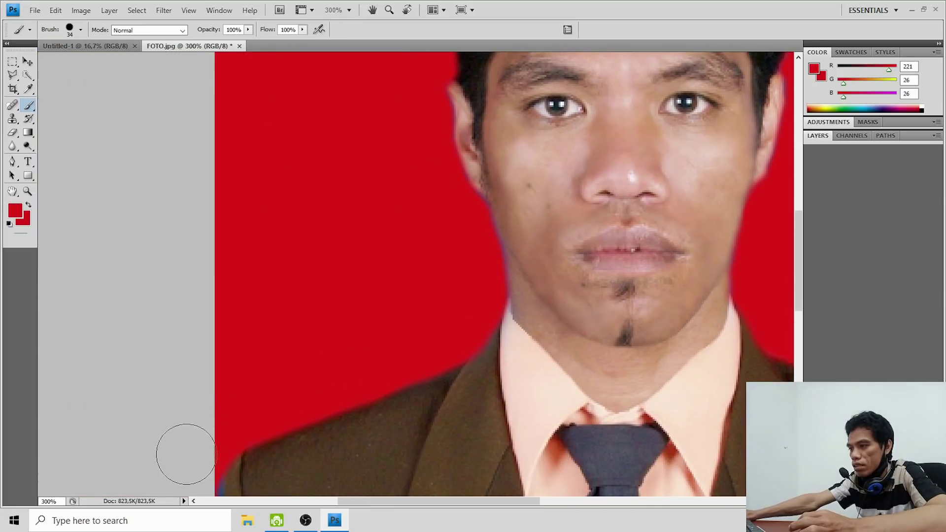
scroll(187, 444, "down", 4)
Zoom out so the whole photo is visible
left_click(28, 191)
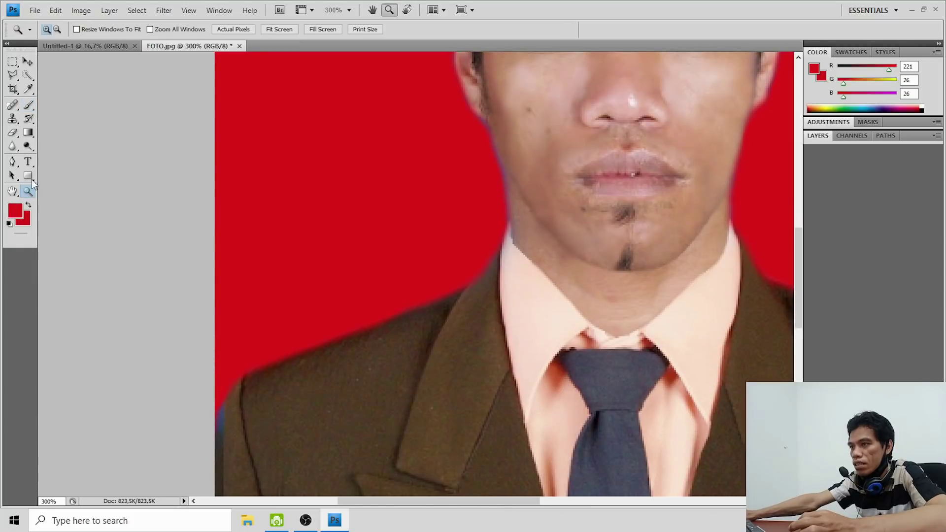
left_click(57, 29)
left_click(442, 191)
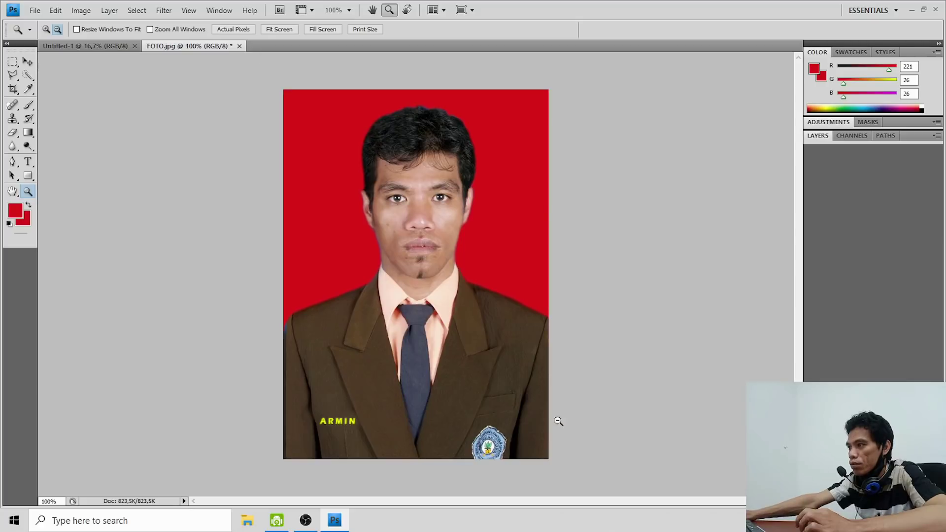
Crop the photo, trimming a thin sliver from the left edge and a strip from the bottom
left_click(14, 91)
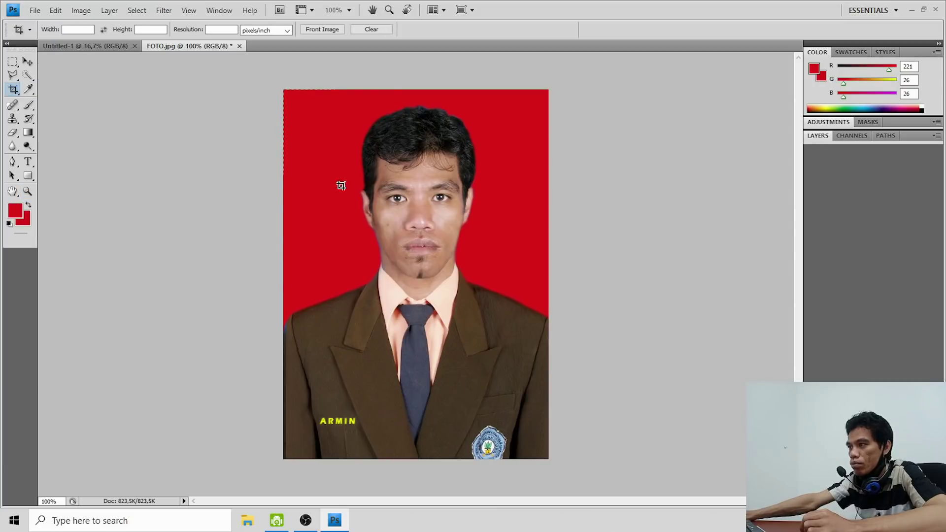
left_click_drag(434, 321, 486, 370)
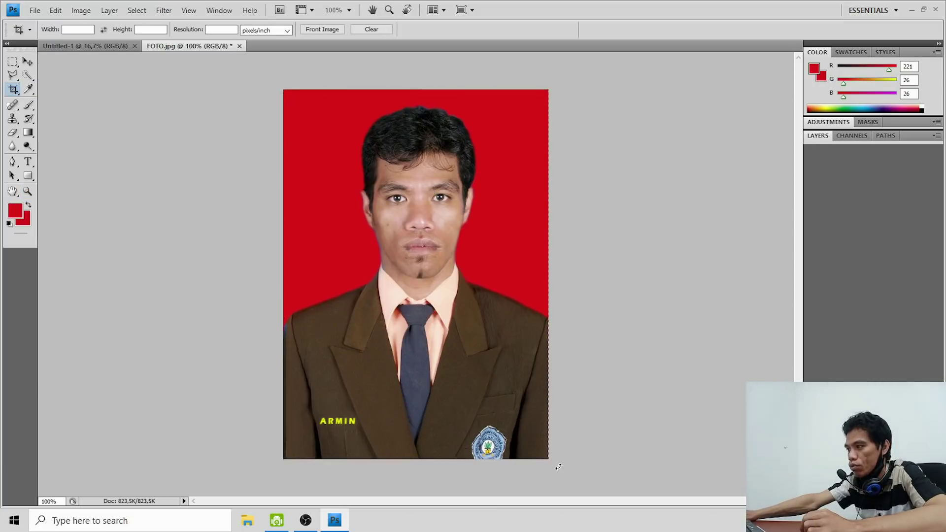
left_click_drag(546, 452, 549, 458)
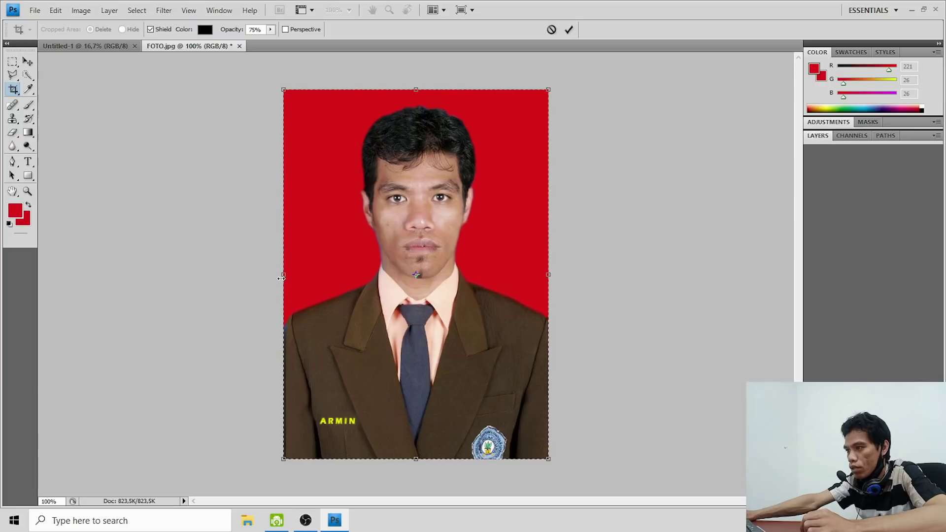
left_click_drag(284, 288, 289, 303)
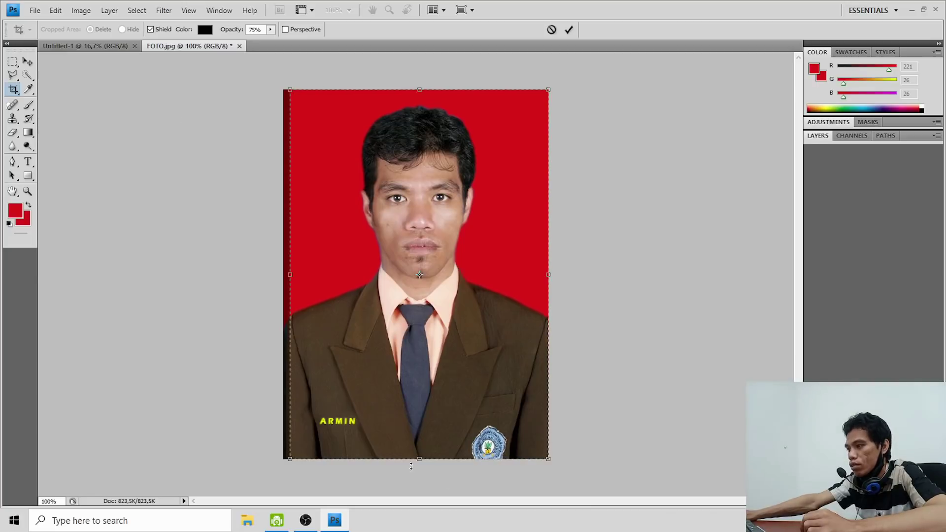
left_click_drag(420, 460, 422, 446)
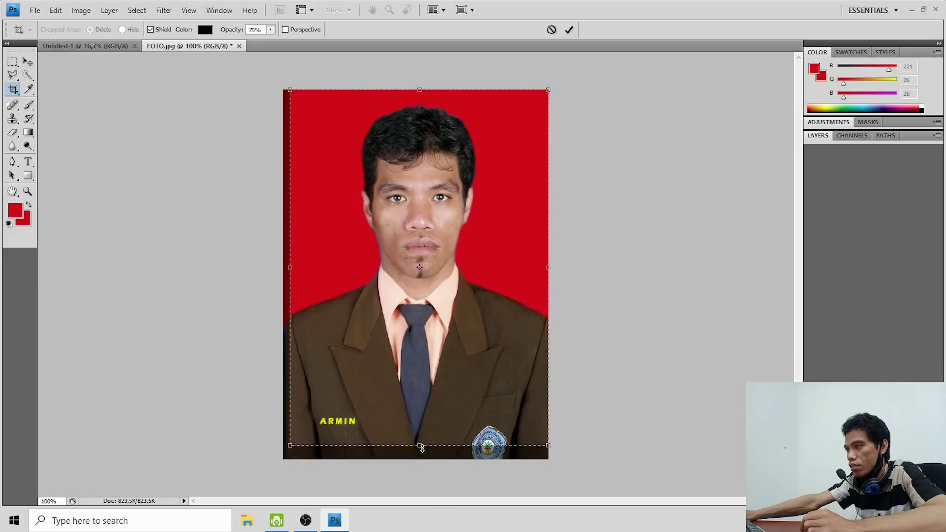
left_click_drag(422, 448, 423, 443)
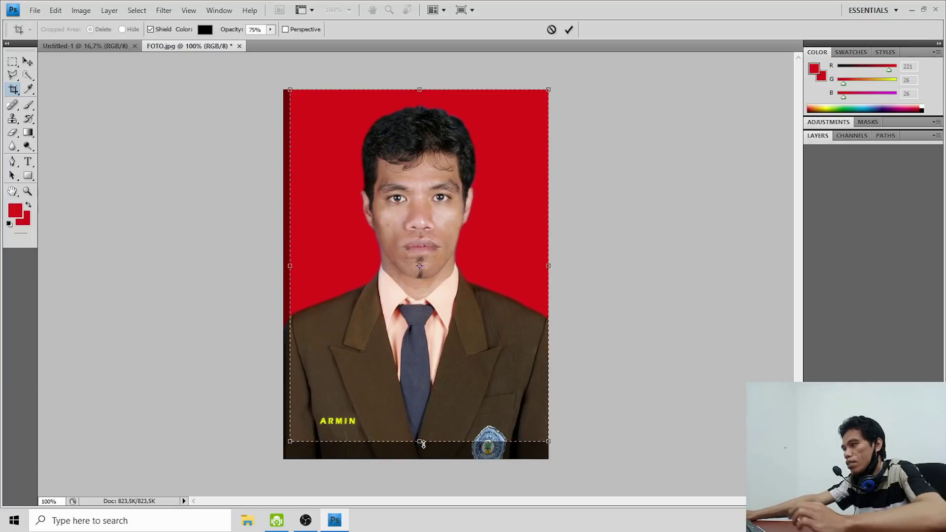
key("Return")
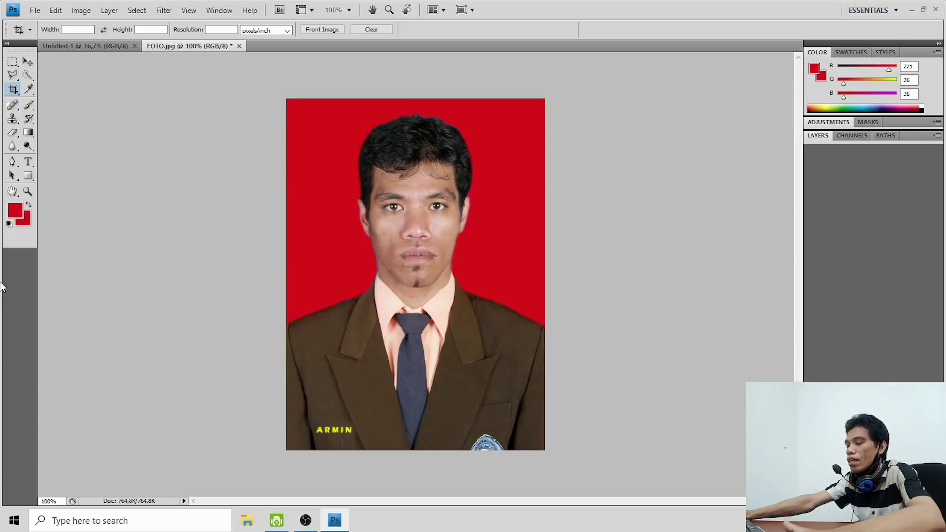
Zoom in to about 296% on the face and scroll up to the hair
left_click(28, 192)
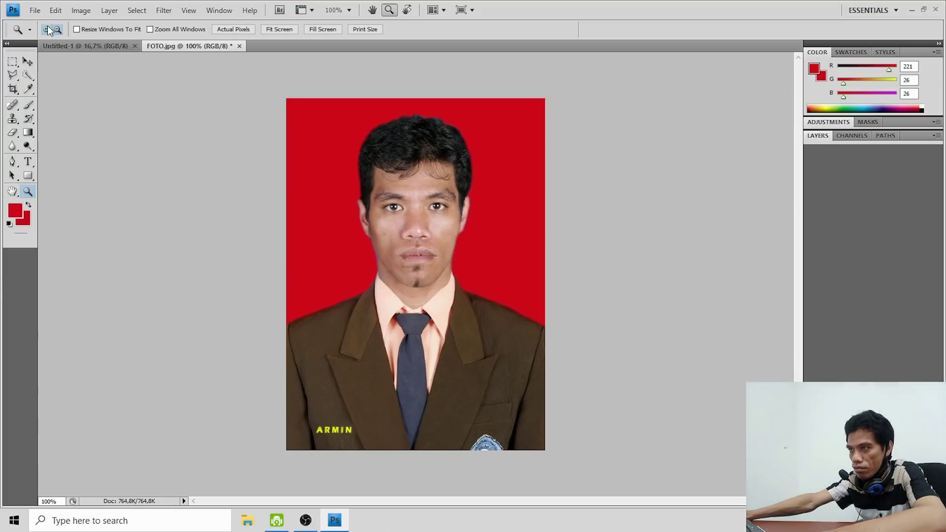
left_click_drag(461, 325, 472, 340)
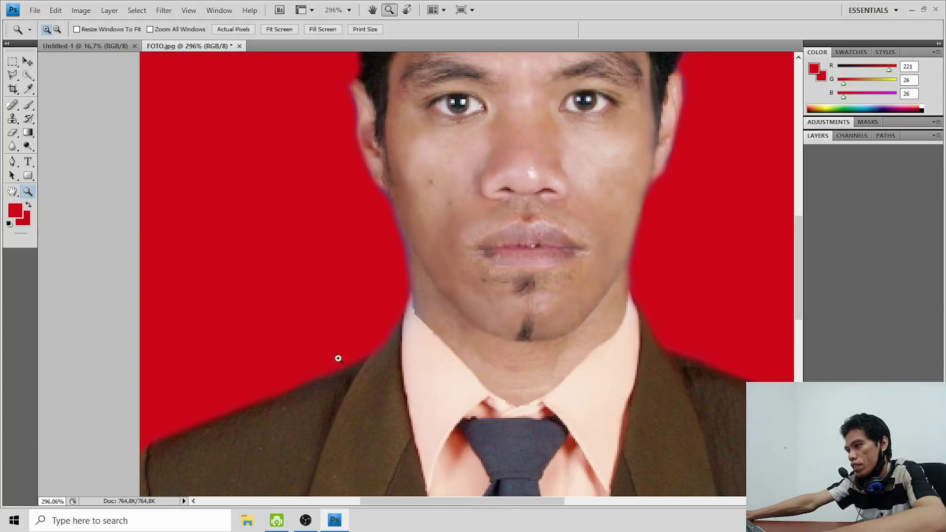
scroll(363, 326, "up", 1)
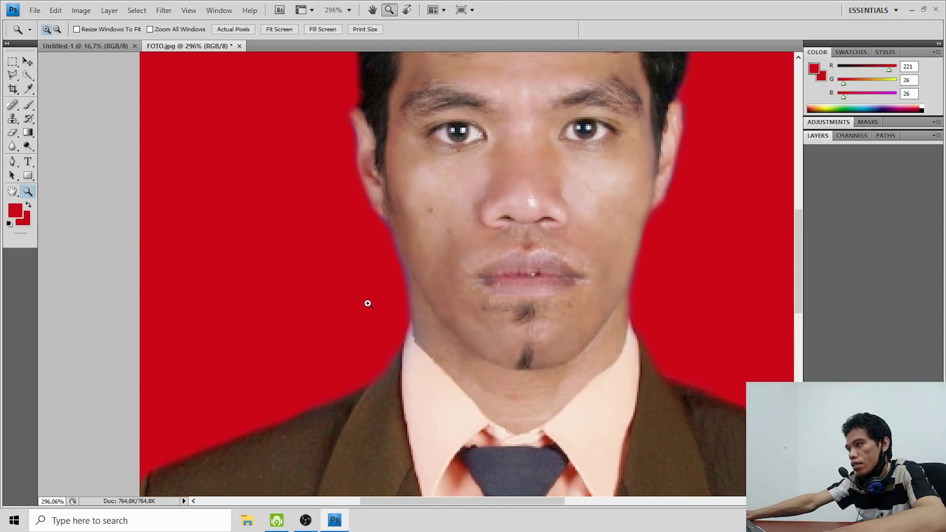
scroll(365, 316, "up", 1)
scroll(364, 305, "up", 2)
scroll(363, 296, "up", 2)
scroll(363, 294, "up", 2)
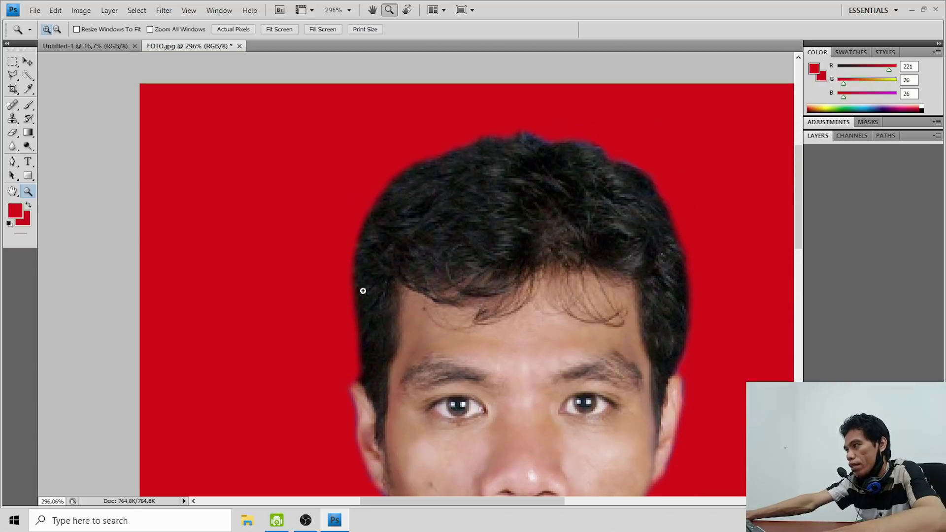
scroll(363, 291, "down", 1)
scroll(363, 291, "down", 1)
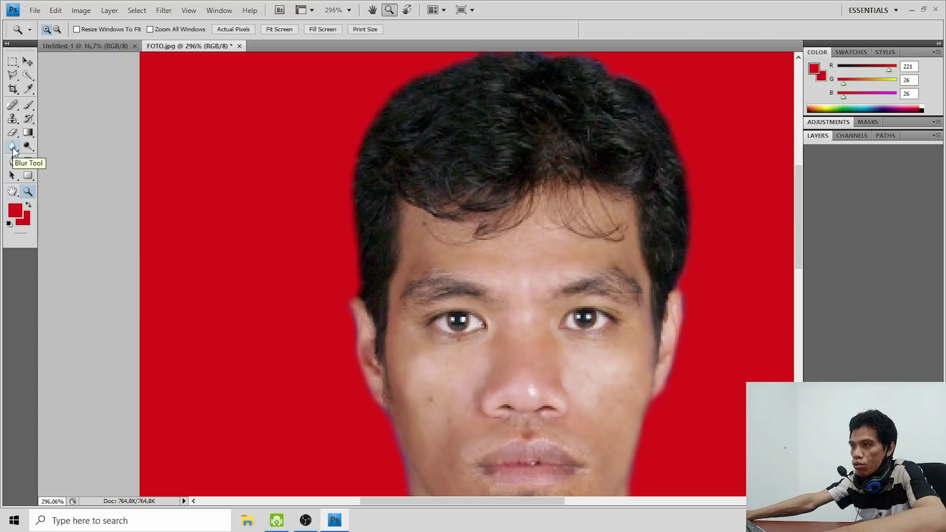
Select the Blur tool at 50% strength and shrink its brush to a small size
left_click(13, 147)
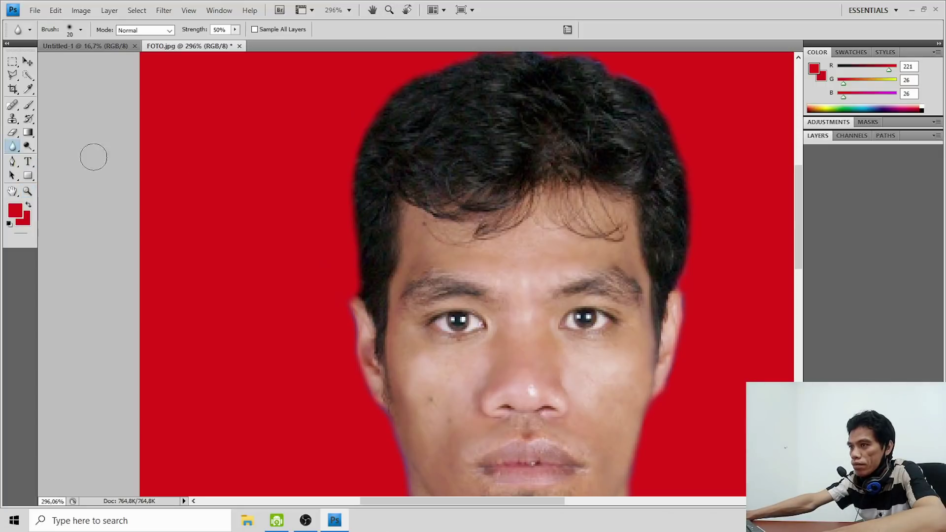
right_click(316, 194)
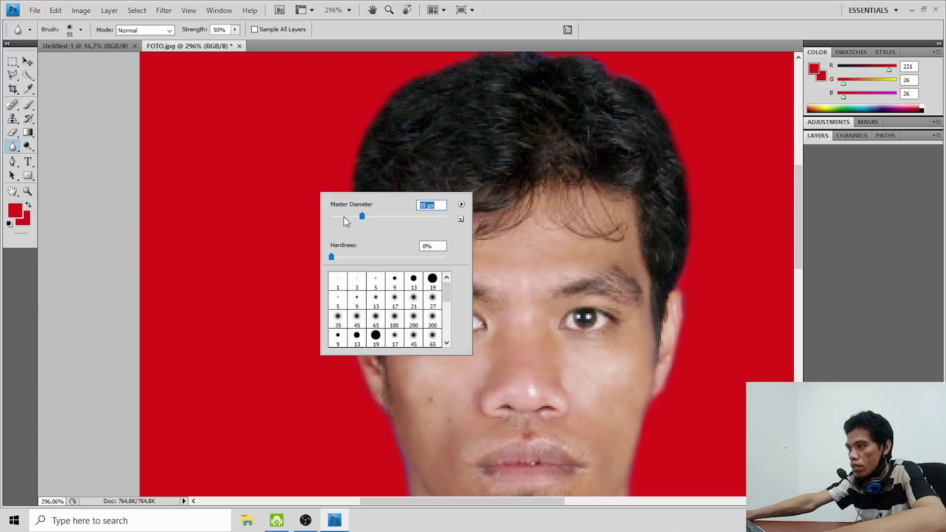
left_click(342, 217)
left_click_drag(341, 217, 340, 217)
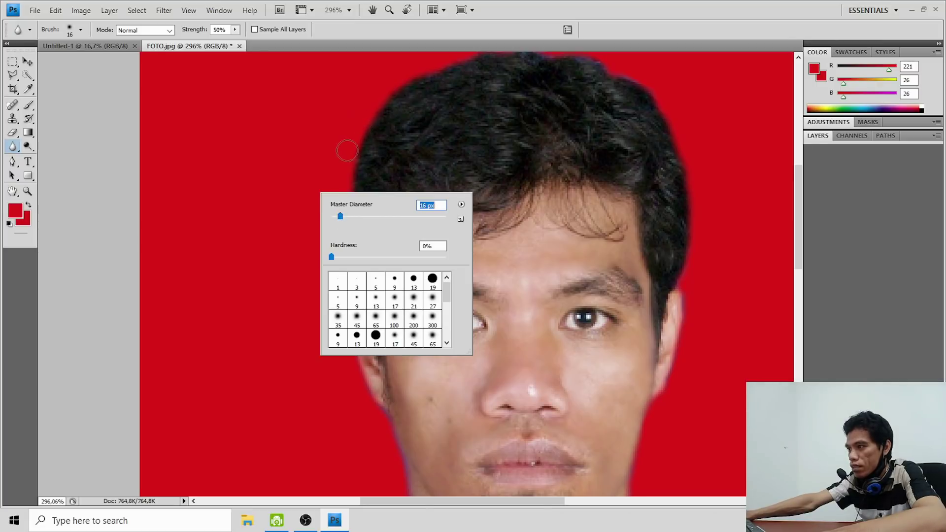
left_click(358, 120)
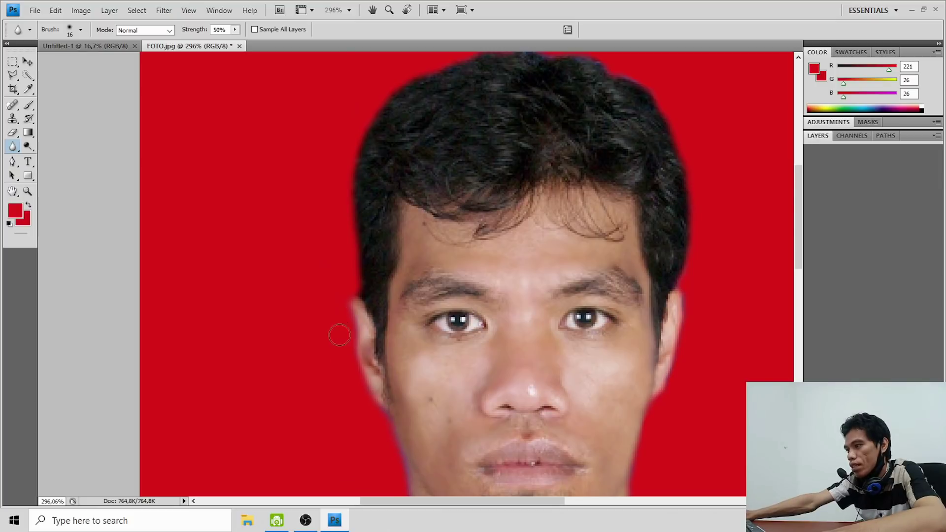
Blur the suit edge and the right shoulder edge against the red background
scroll(340, 335, "down", 3)
scroll(355, 380, "down", 2)
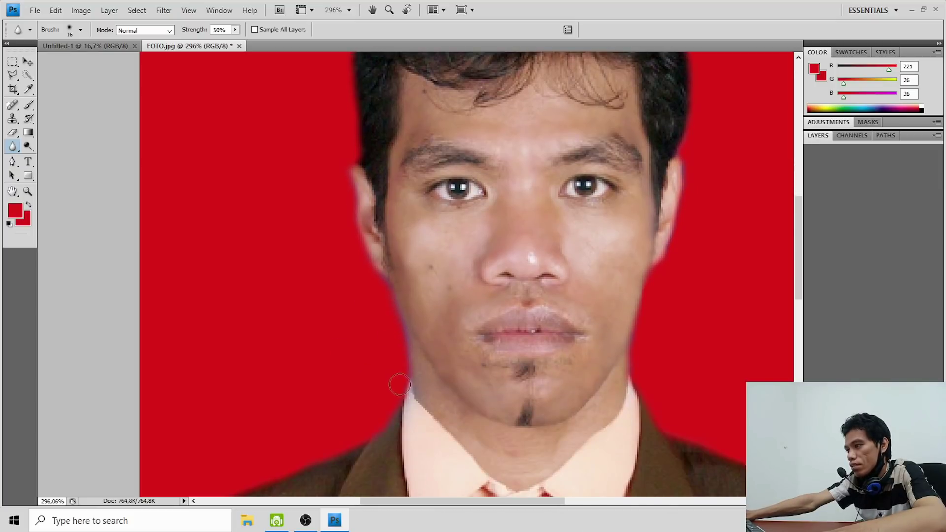
scroll(276, 419, "down", 2)
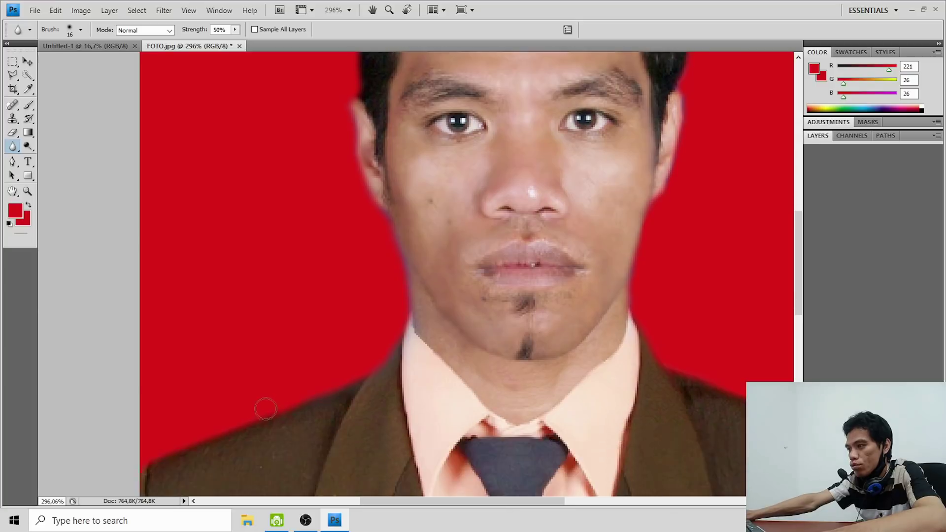
left_click_drag(328, 352, 169, 395)
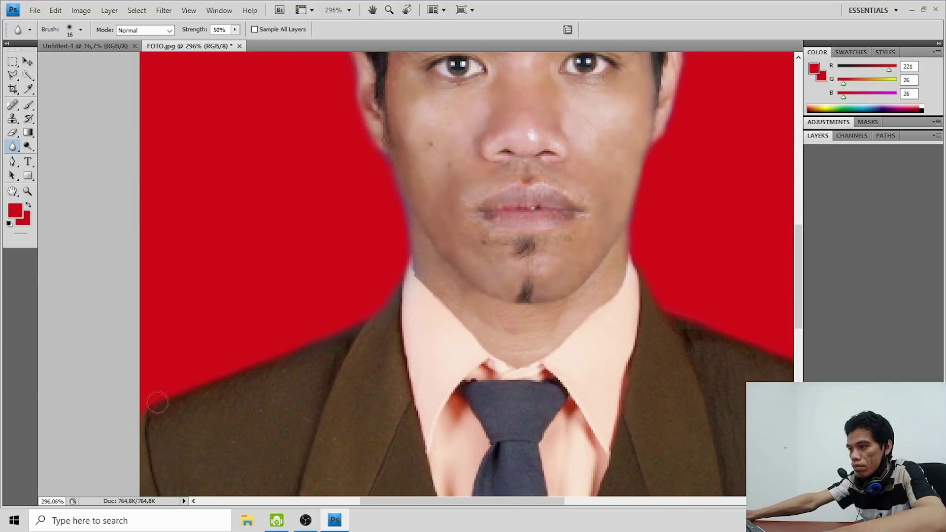
scroll(376, 294, "up", 1)
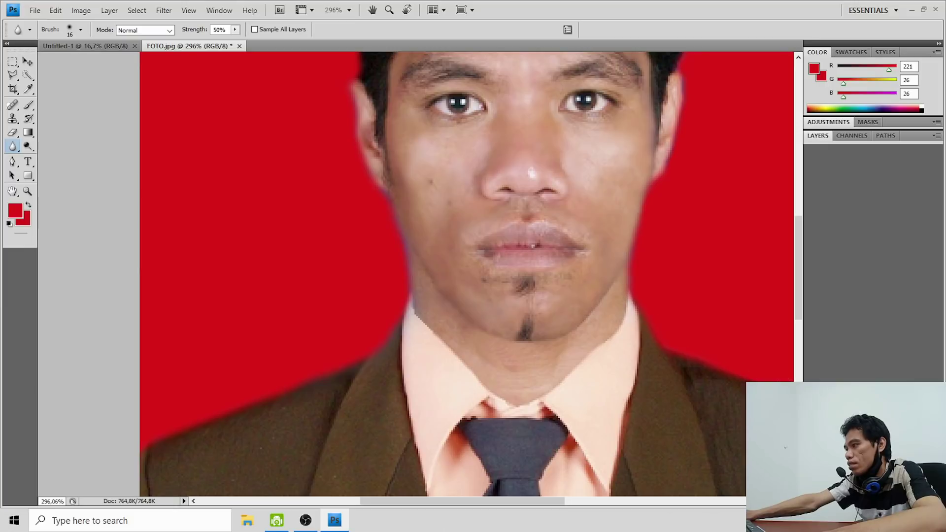
scroll(583, 495, "right", 1)
scroll(624, 486, "right", 5)
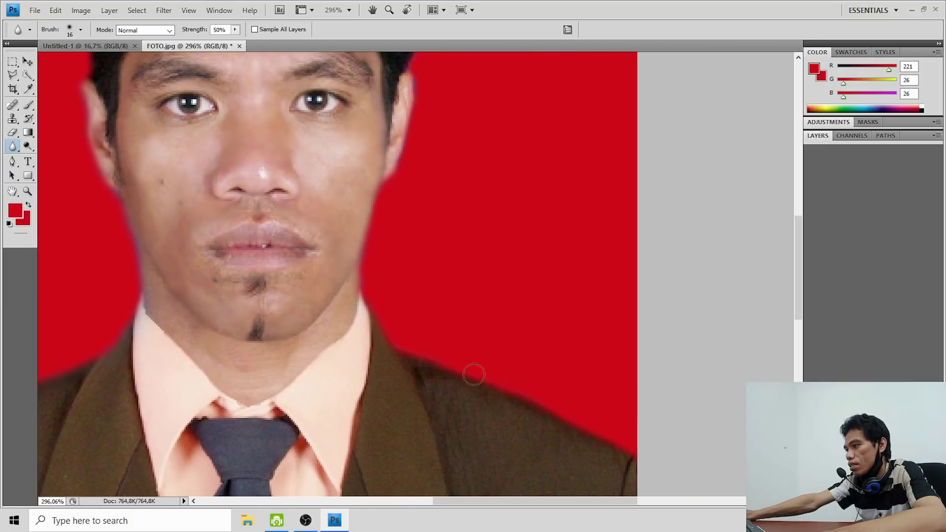
left_click_drag(473, 375, 606, 443)
Scroll around the image to check the softened hair and cheek outlines
scroll(405, 199, "up", 1)
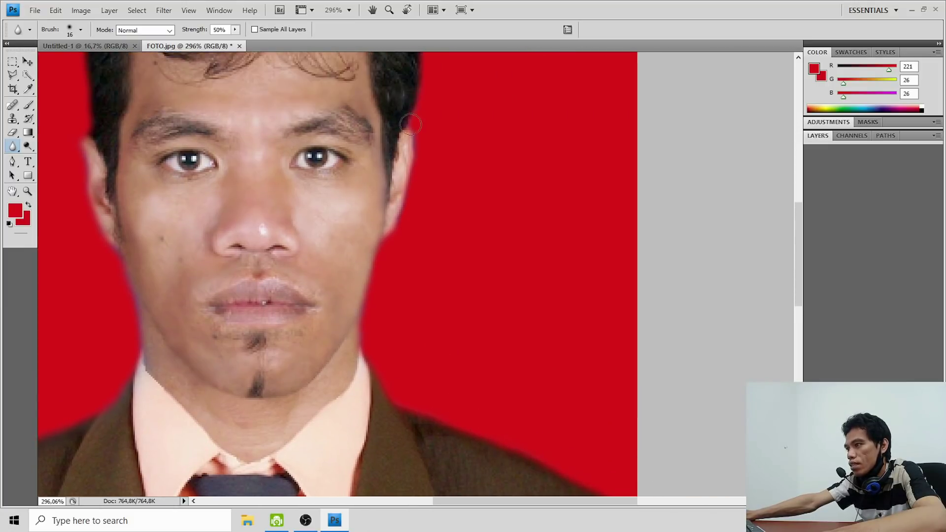
scroll(409, 163, "up", 1)
scroll(407, 123, "up", 1)
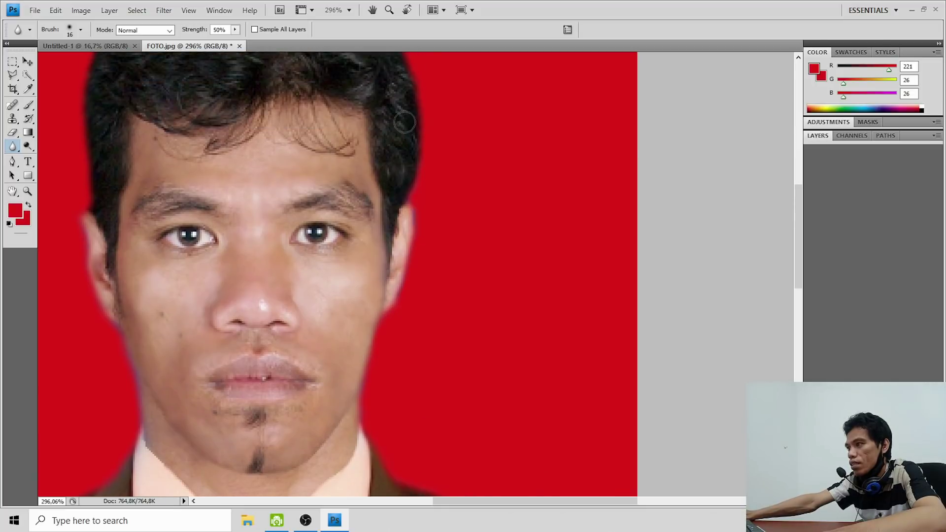
scroll(413, 214, "up", 2)
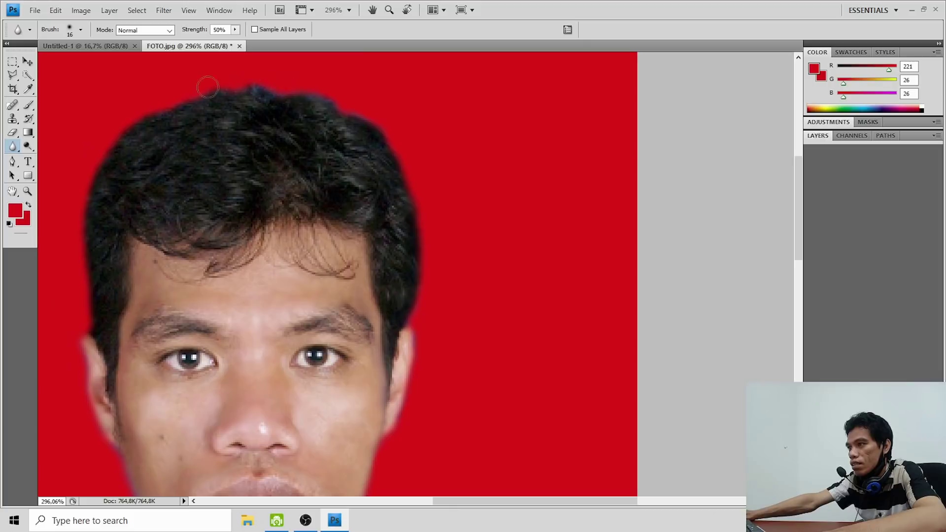
scroll(158, 158, "down", 1)
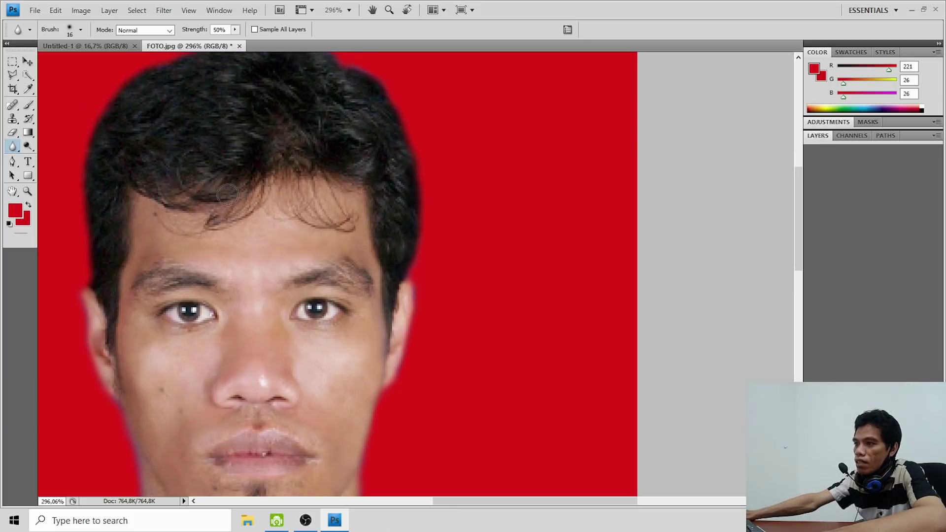
scroll(220, 196, "down", 1)
scroll(220, 196, "down", 1)
scroll(132, 294, "down", 1)
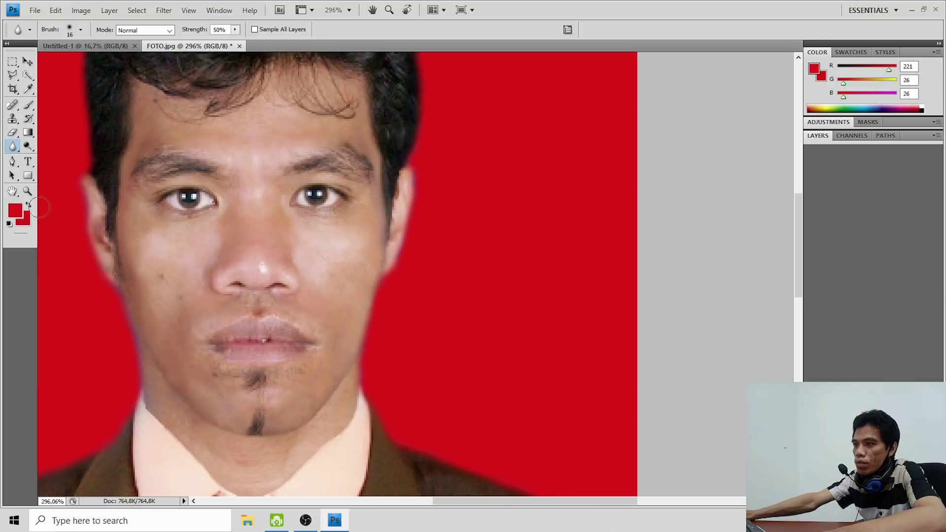
Set up a soft 0% hardness red brush of about 10 px
left_click(27, 108)
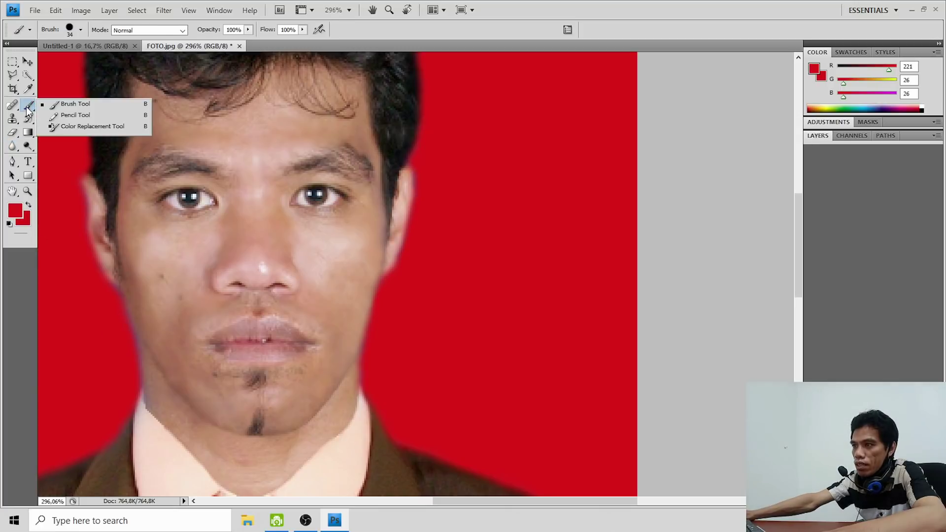
left_click(56, 106)
right_click(85, 263)
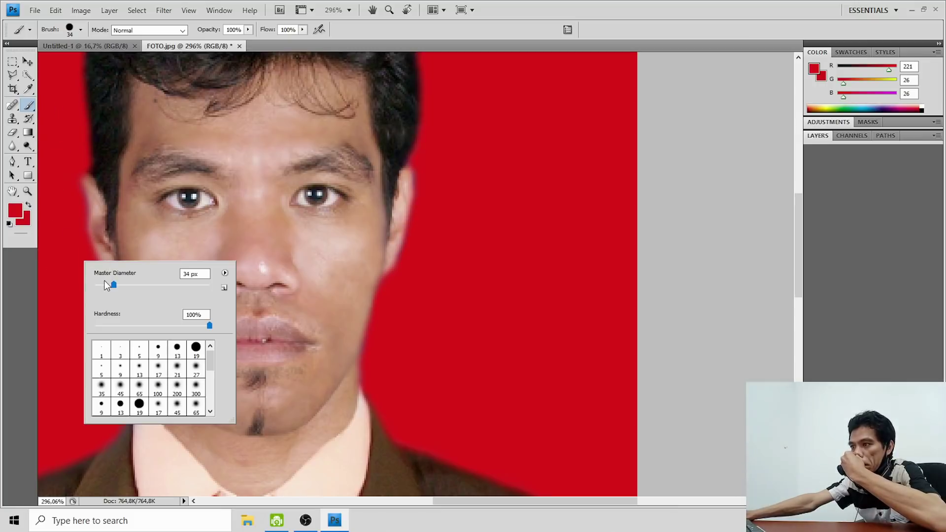
left_click_drag(105, 284, 106, 289)
left_click(101, 287)
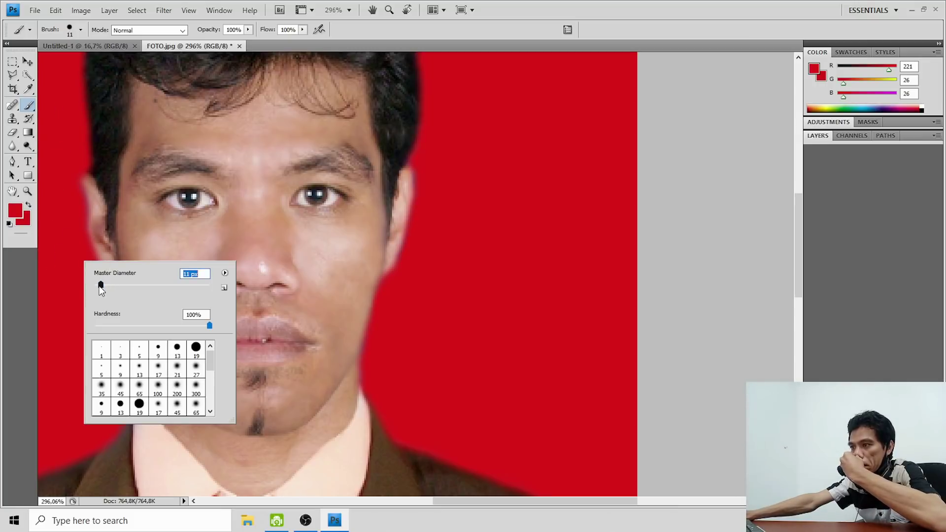
left_click(158, 387)
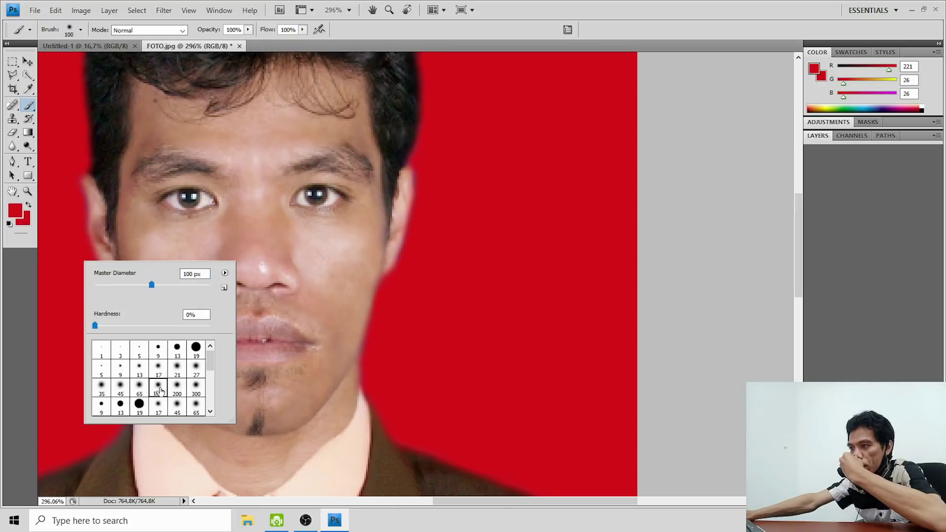
left_click(103, 287)
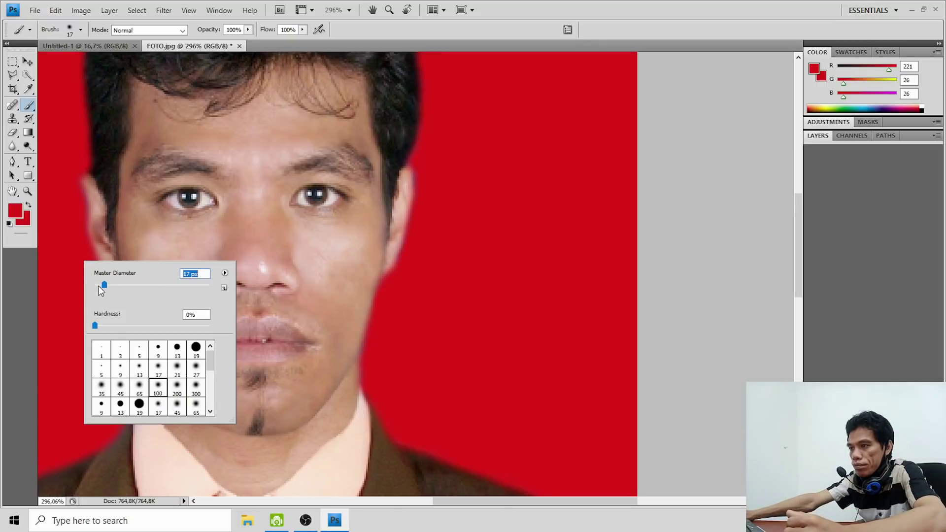
key("Return")
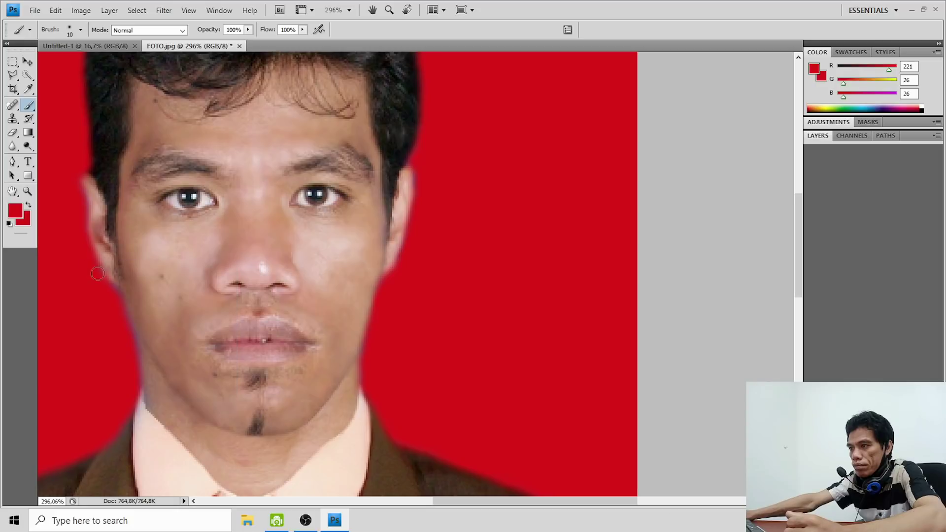
Paint red along the jaw, neck and right ear edges
mouse_move(131, 338)
left_mouse_down()
mouse_move(134, 389)
mouse_move(113, 435)
left_mouse_up()
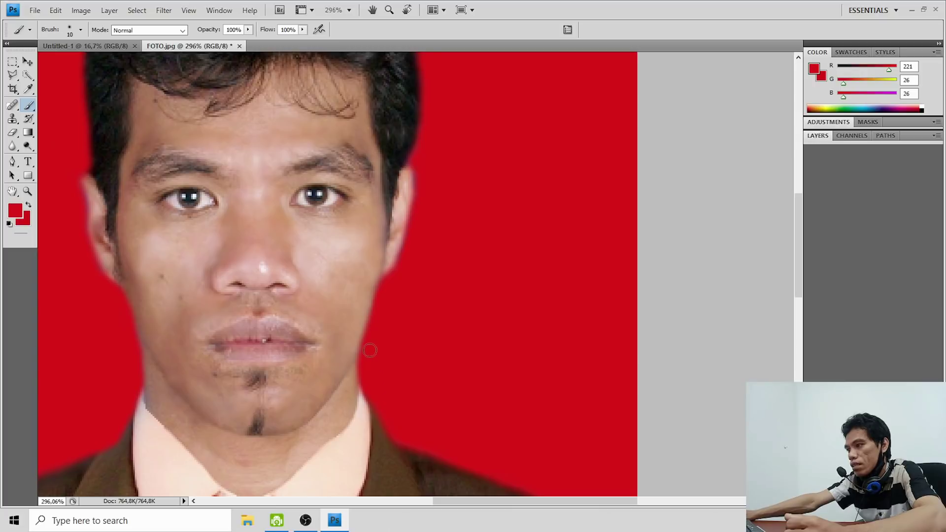
mouse_move(364, 363)
left_mouse_down()
mouse_move(392, 432)
mouse_move(414, 444)
left_mouse_up()
scroll(490, 393, "up", 2)
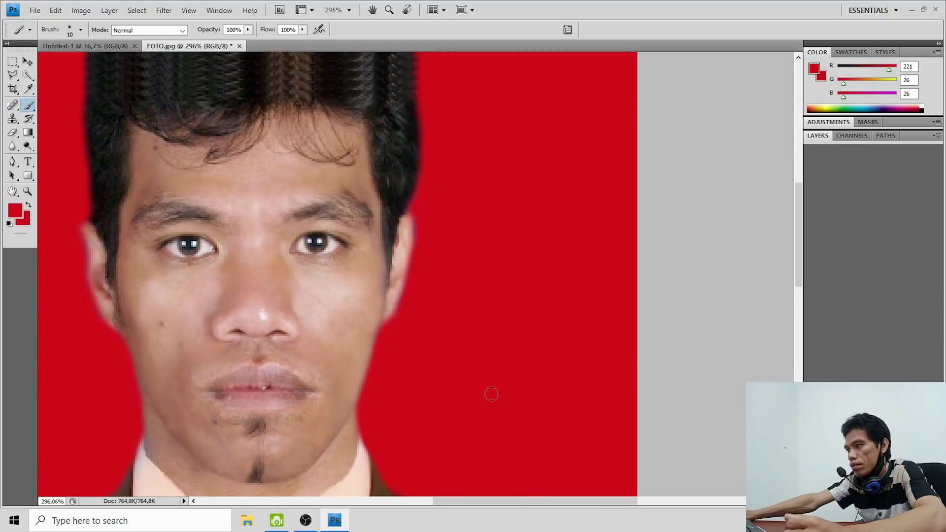
scroll(434, 264, "up", 3)
mouse_move(420, 274)
left_mouse_down()
mouse_move(410, 337)
mouse_move(387, 390)
left_mouse_up()
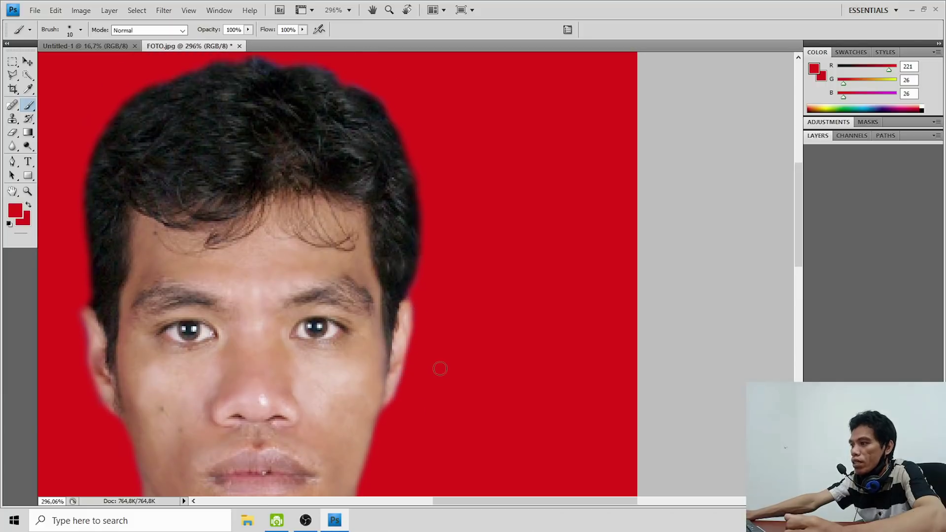
Scroll up to the hair's top and right outline to review the red touch-ups
scroll(440, 370, "up", 2)
scroll(439, 370, "up", 3)
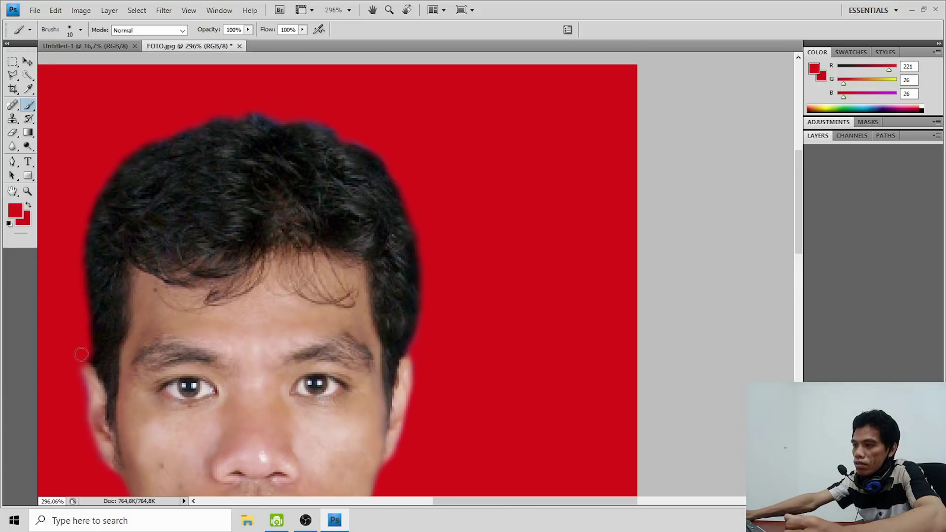
scroll(197, 355, "up", 1)
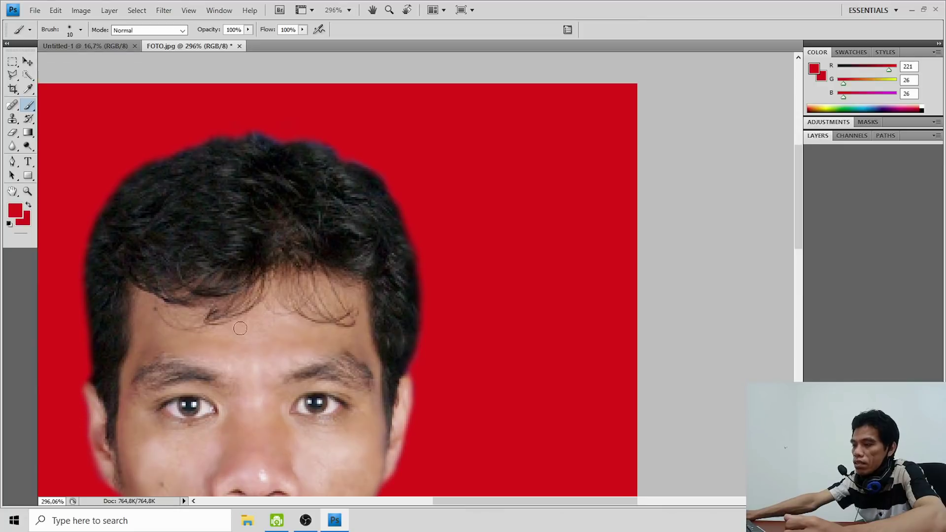
scroll(377, 291, "up", 2)
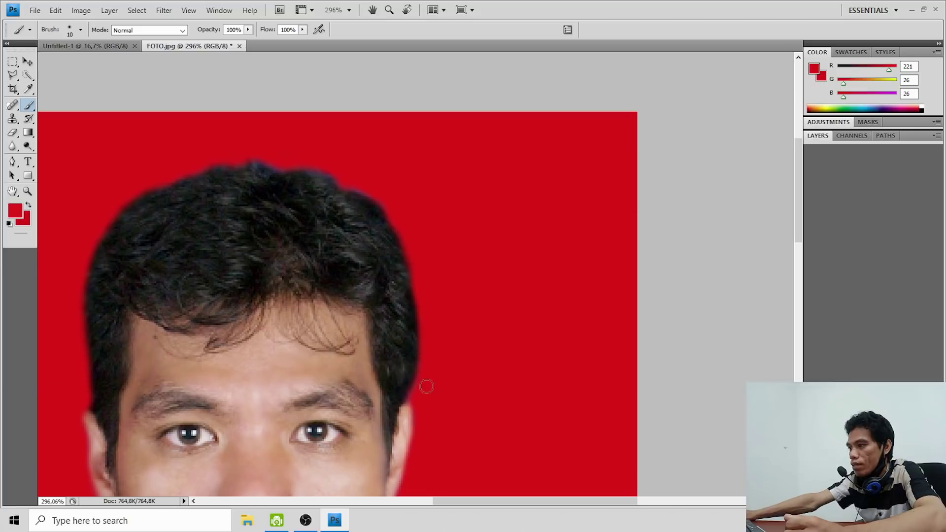
scroll(431, 351, "down", 3)
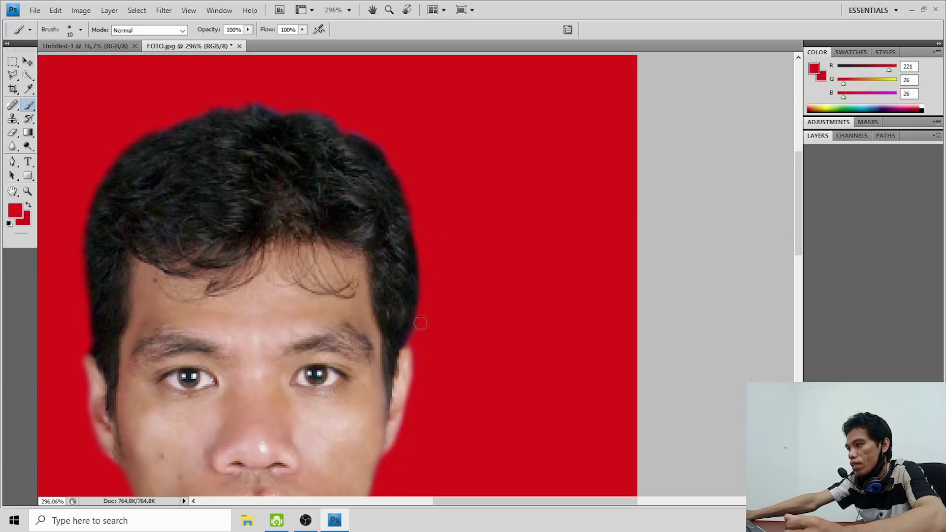
scroll(443, 325, "up", 3)
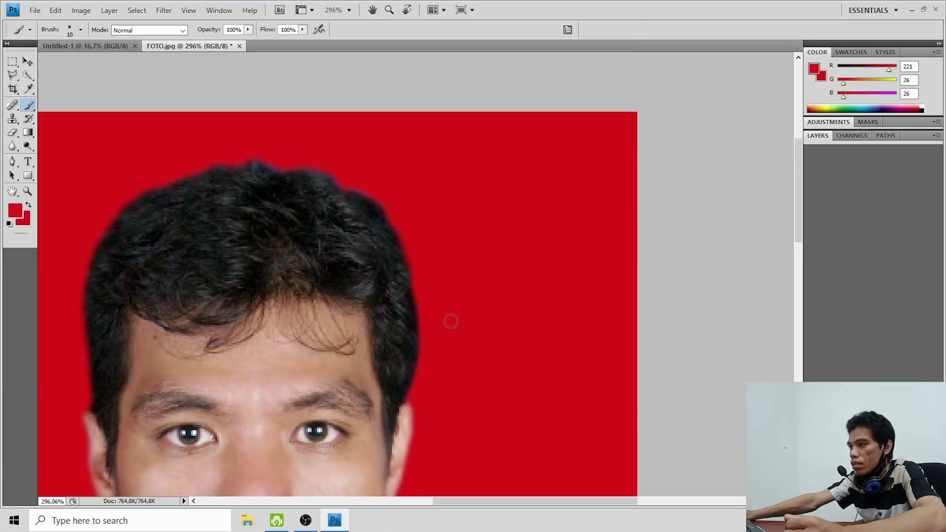
scroll(450, 321, "up", 2)
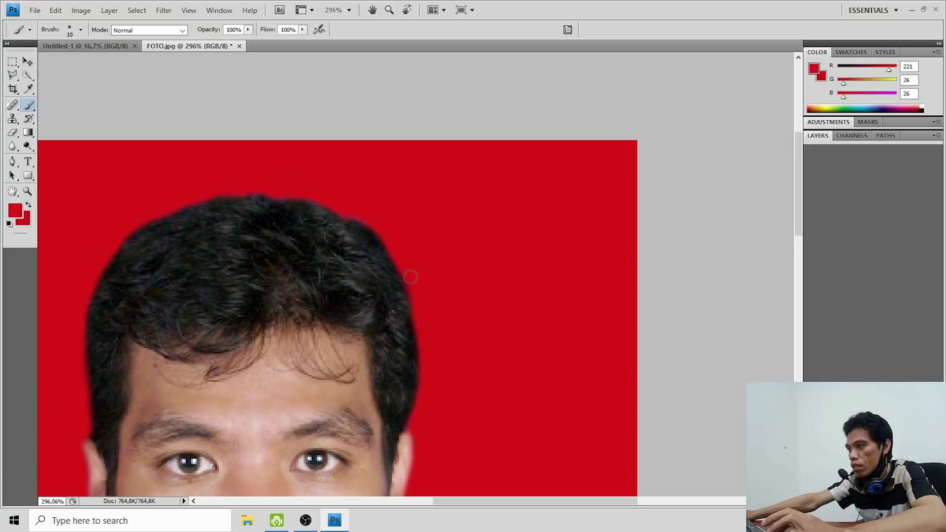
scroll(414, 289, "up", 3)
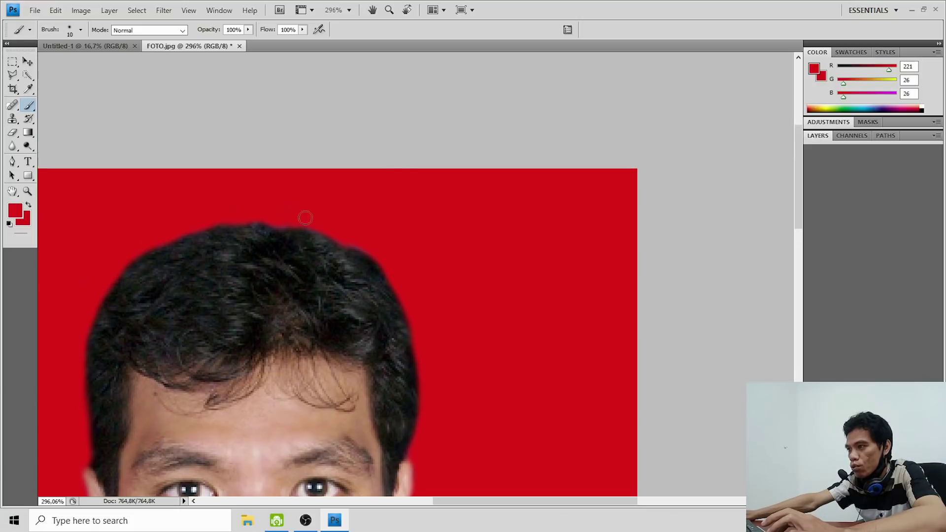
scroll(377, 246, "down", 4)
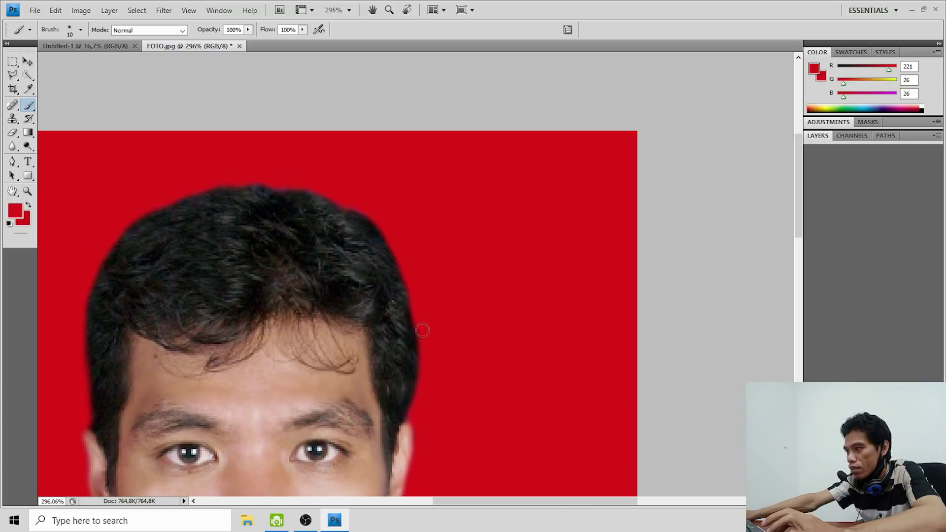
scroll(345, 296, "down", 4)
scroll(345, 296, "down", 1)
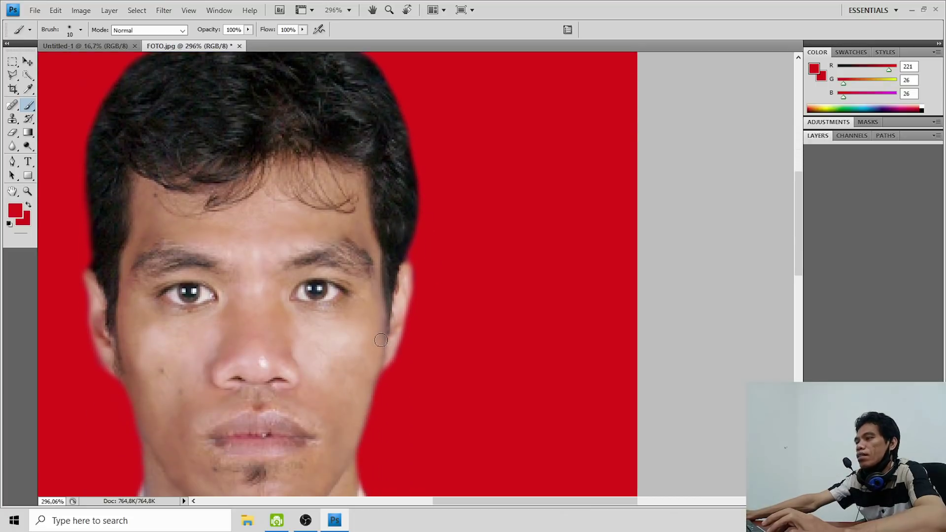
Zoom out to 66.7% so the whole portrait is centred on the canvas
left_click(27, 192)
left_click(283, 230)
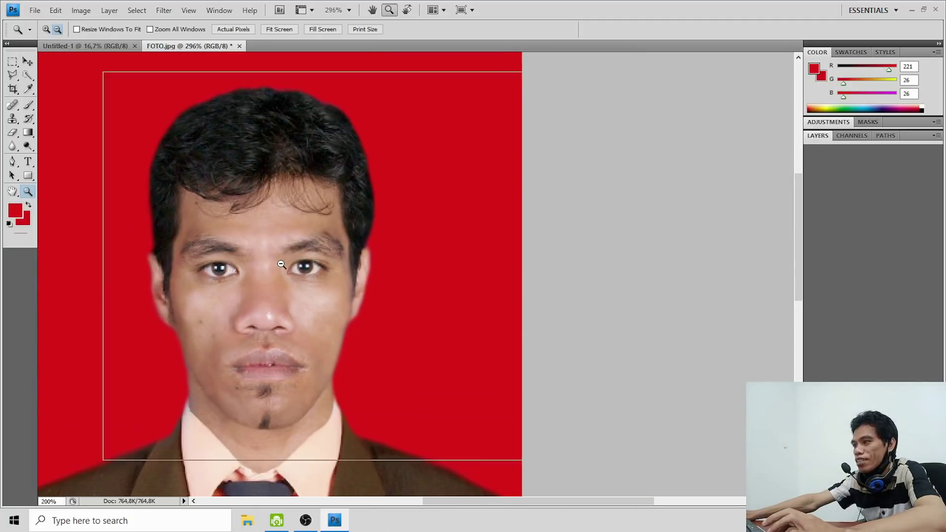
left_click(271, 267)
left_click(292, 266)
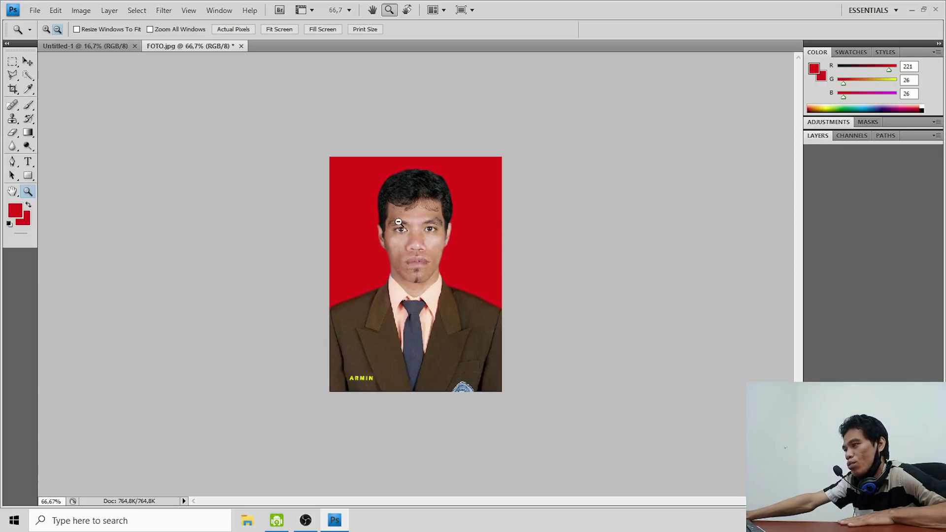
Select the whole photo with a rectangular marquee
left_click(27, 62)
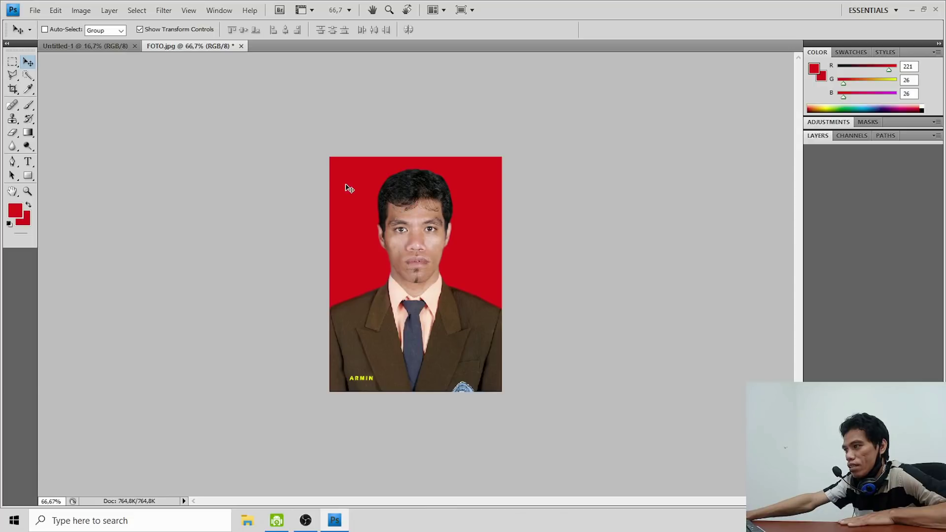
right_click(328, 179)
left_click(13, 66)
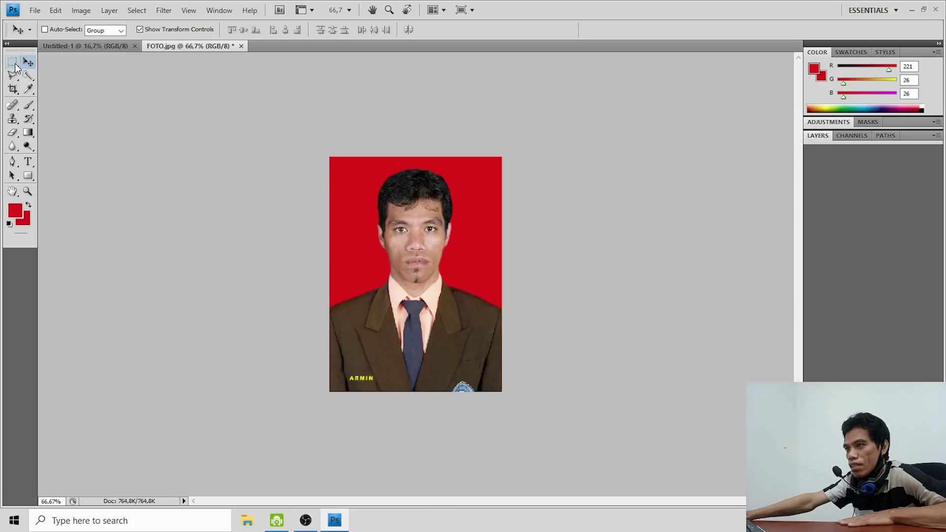
left_click(16, 69)
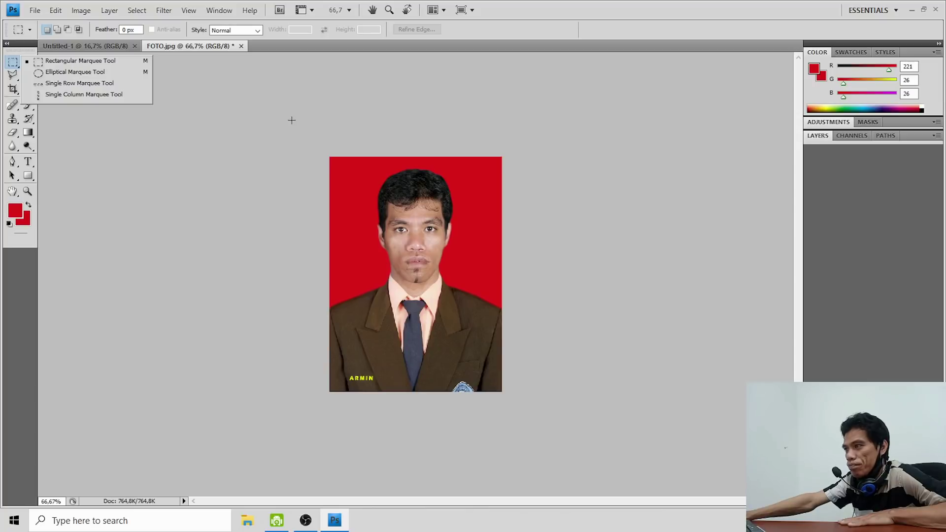
left_click(309, 152)
left_click_drag(319, 153, 514, 428)
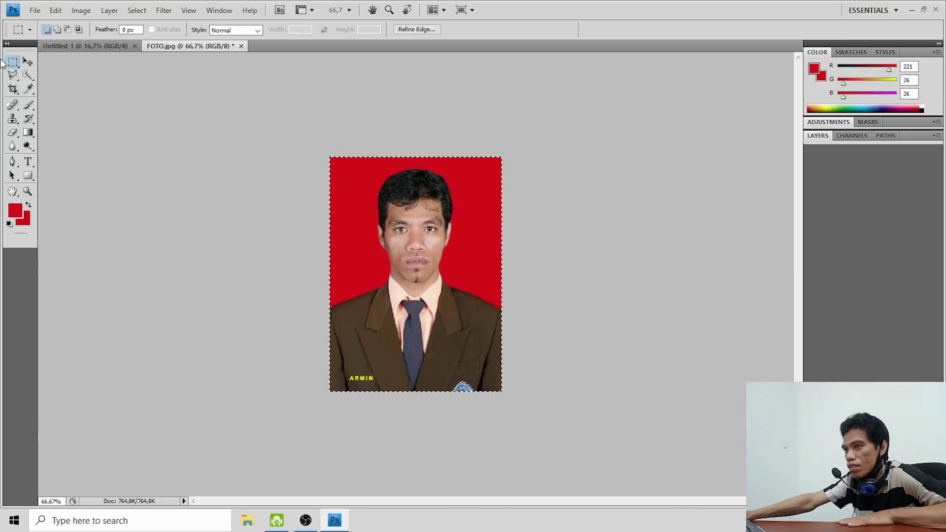
Try rotating the selected photo, then return it upright and apply the transform
left_click(28, 63)
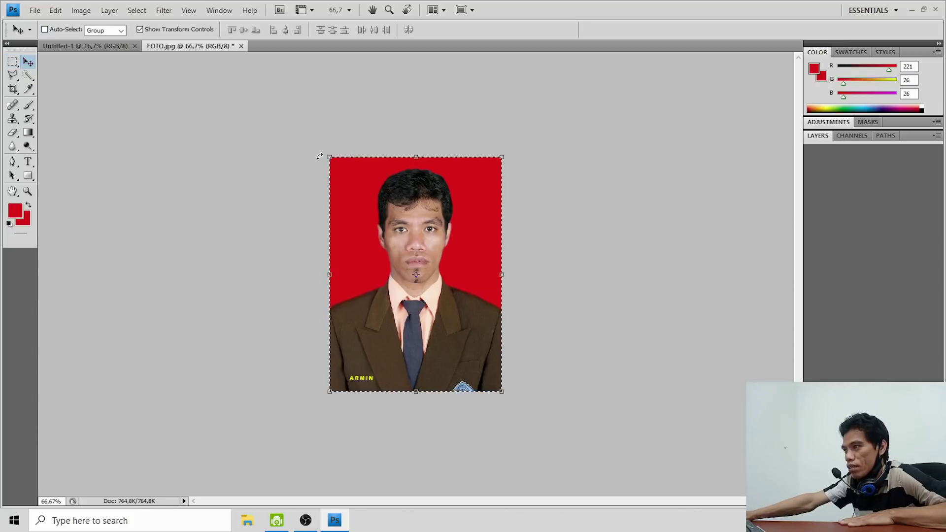
left_click_drag(318, 156, 295, 167)
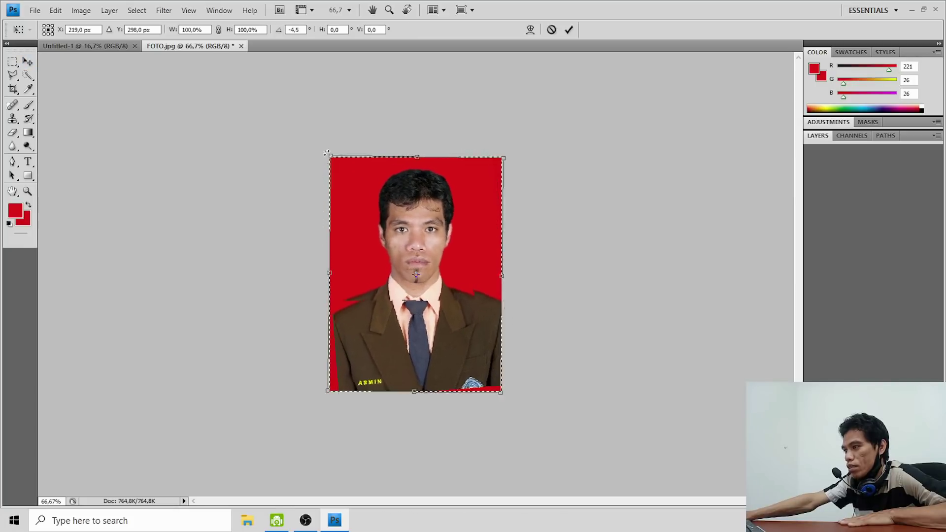
left_click_drag(295, 167, 379, 138)
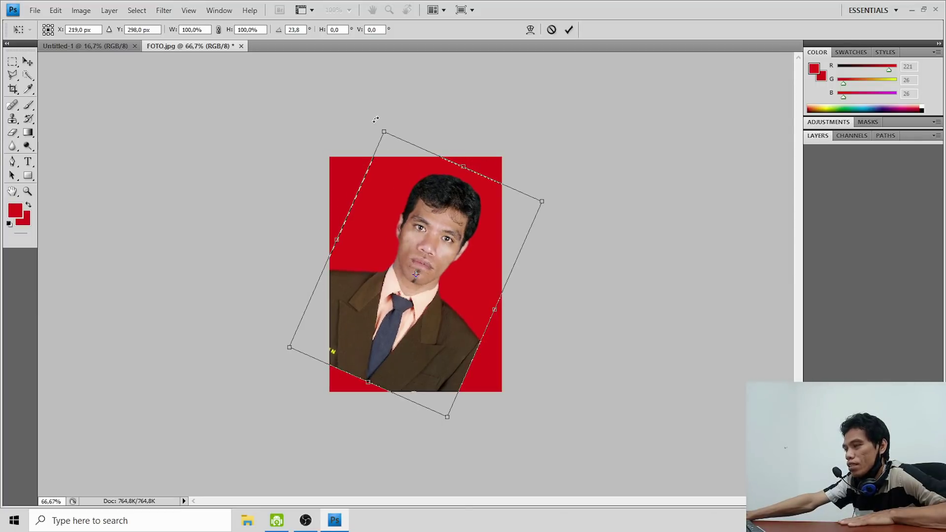
left_click_drag(376, 119, 315, 149)
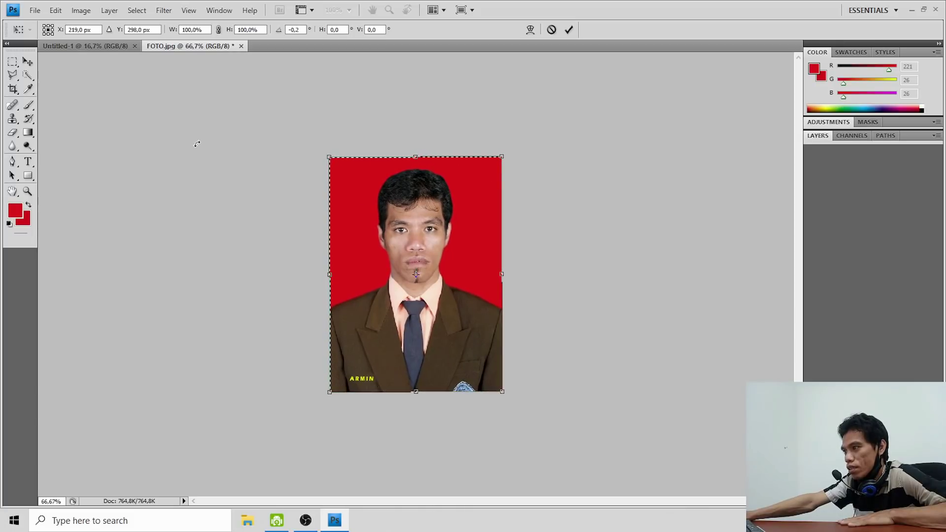
key("Return")
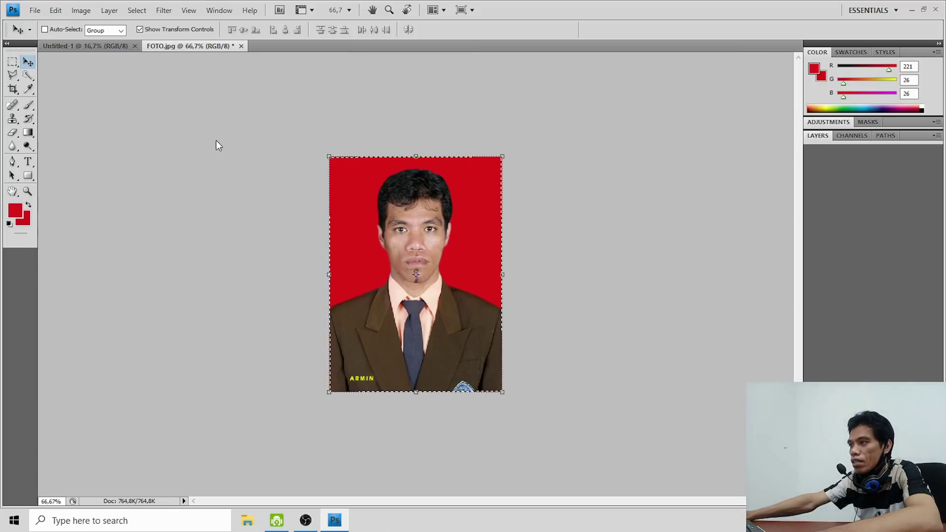
left_click(12, 63)
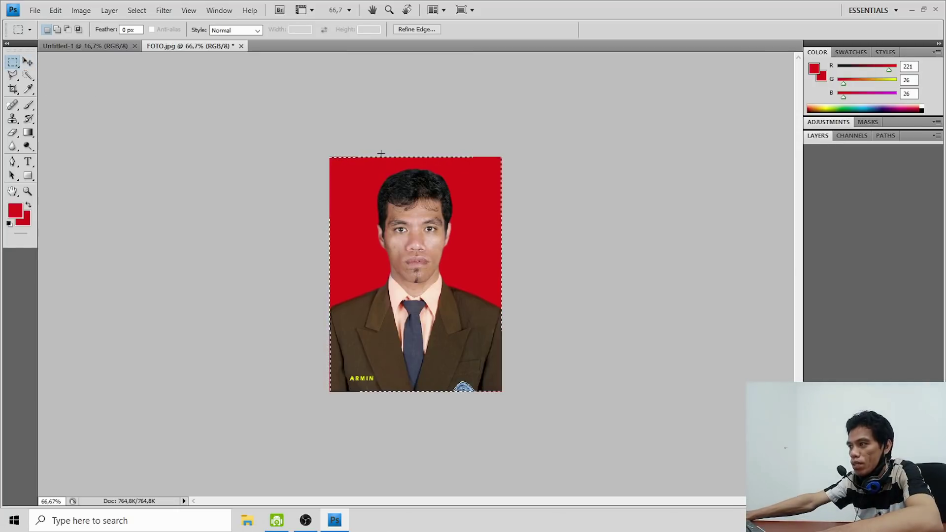
left_click(399, 153)
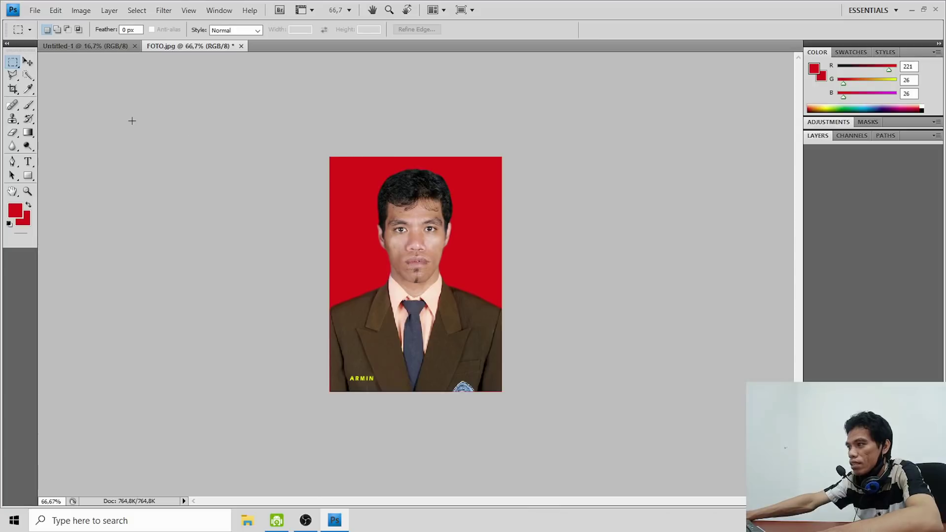
key("ctrl+a")
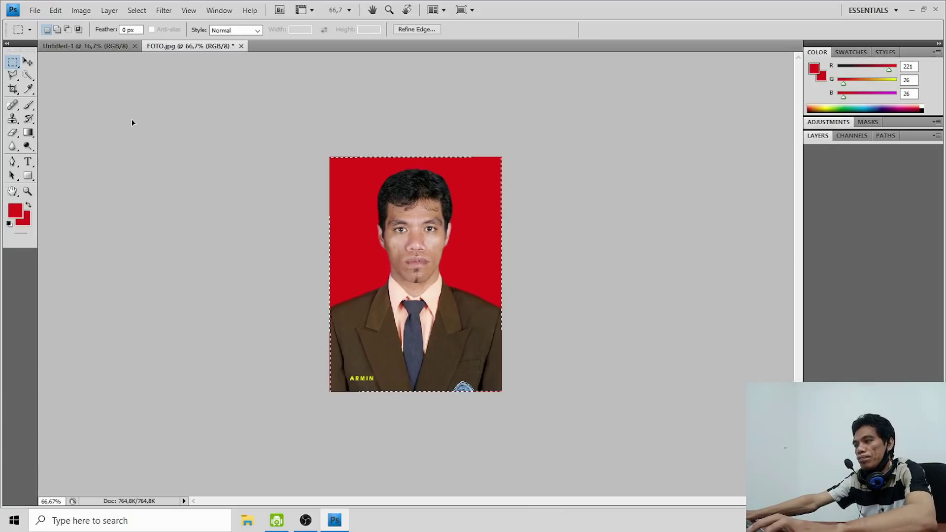
key("ctrl+d")
key("ctrl+a")
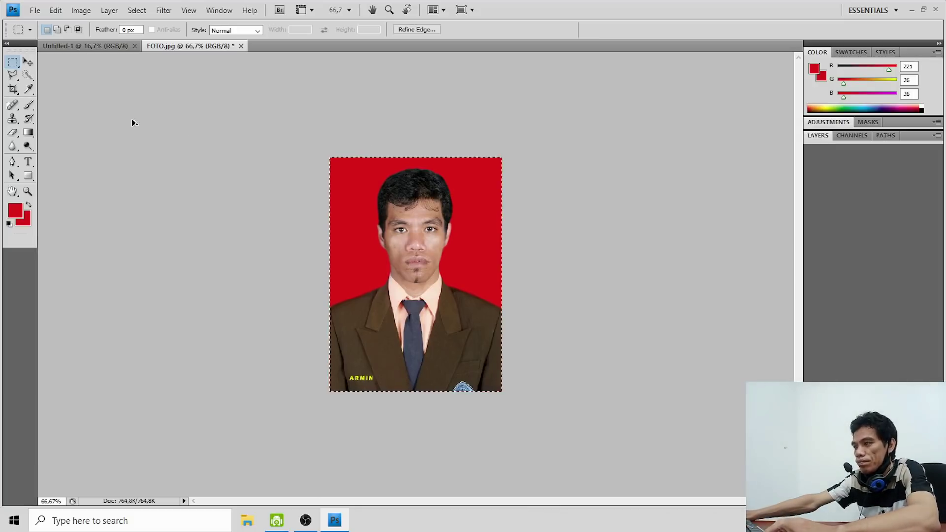
key("ctrl+d")
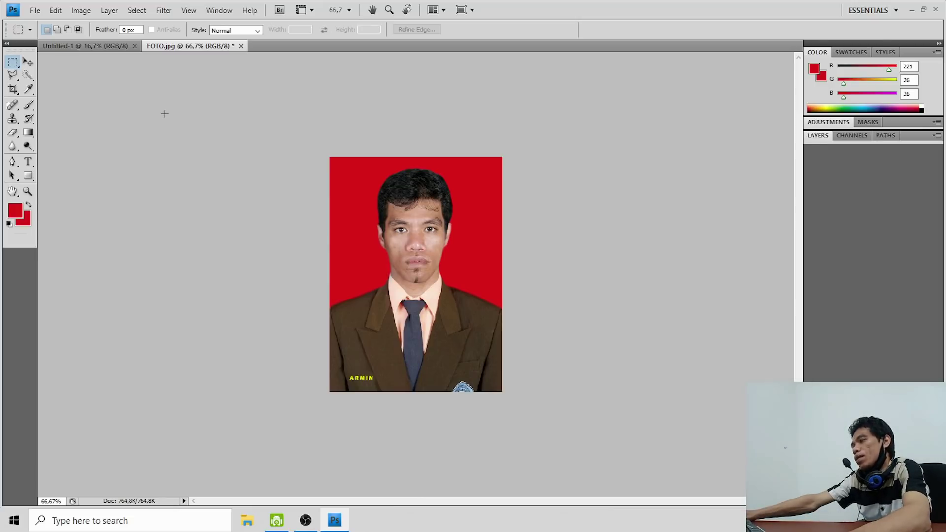
left_click(29, 62)
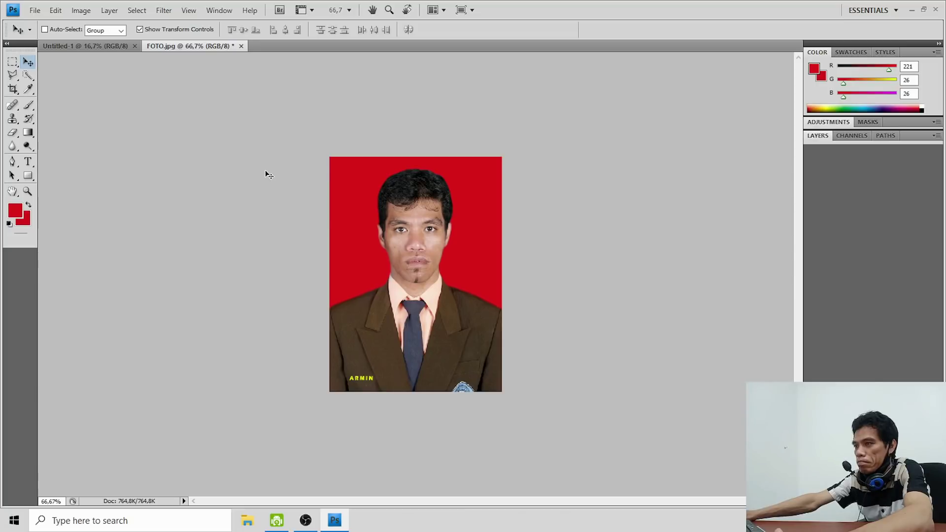
left_click(31, 108)
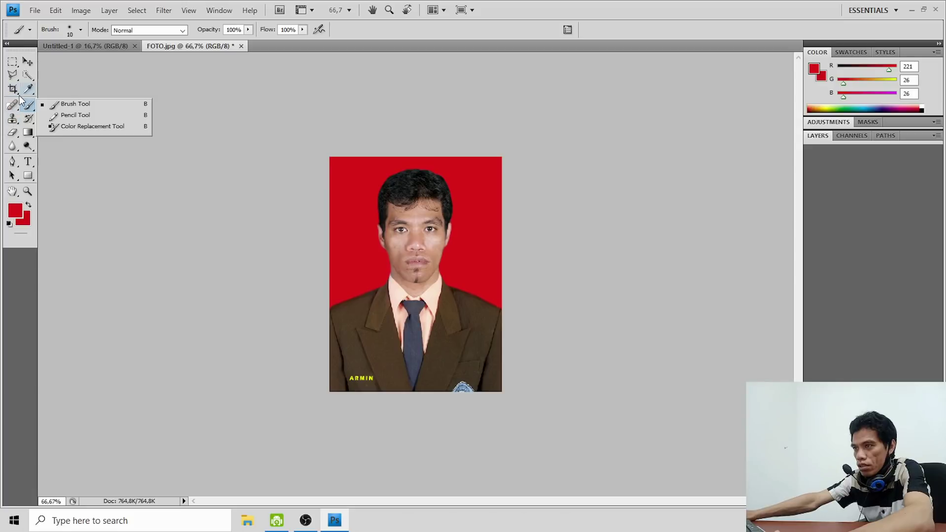
left_click(12, 148)
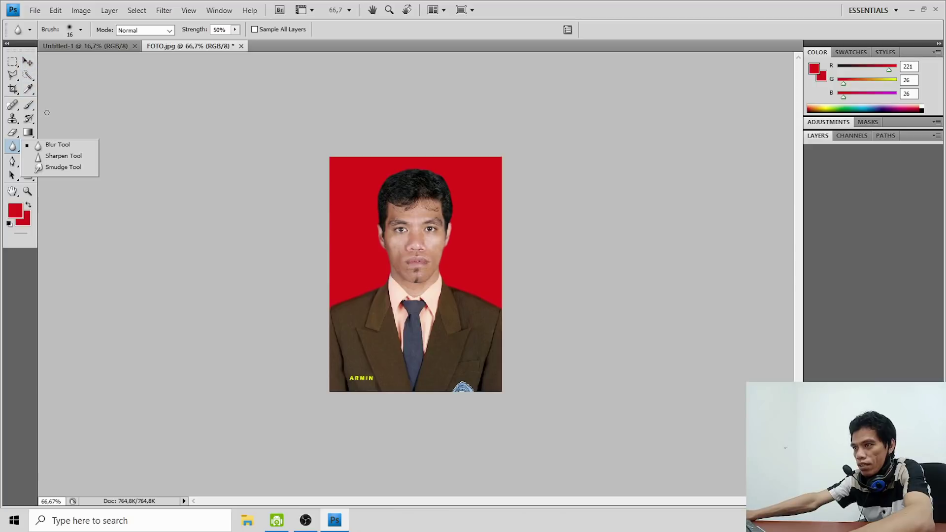
key("v")
key("alt+f")
key("Escape")
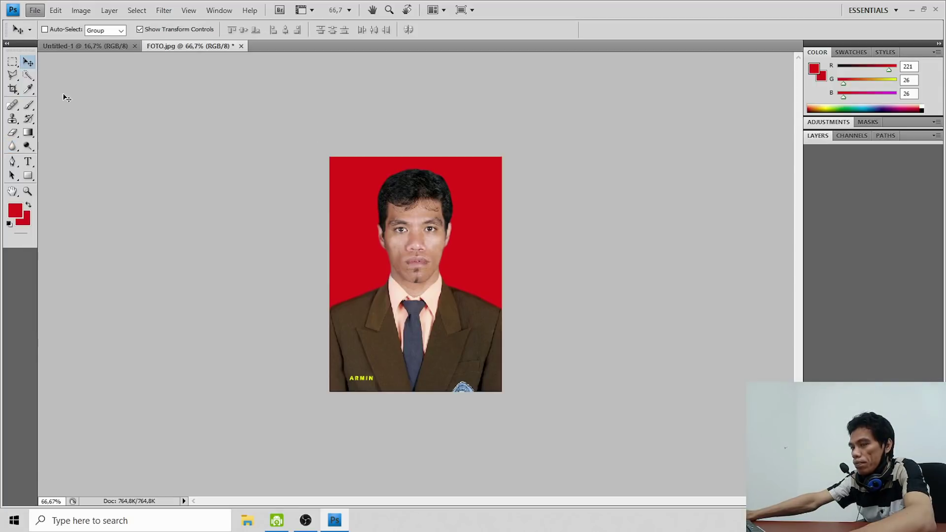
Save the photo on the Desktop as JPEG 'FOTO 2' at Quality 12 Maximum
left_click(33, 11)
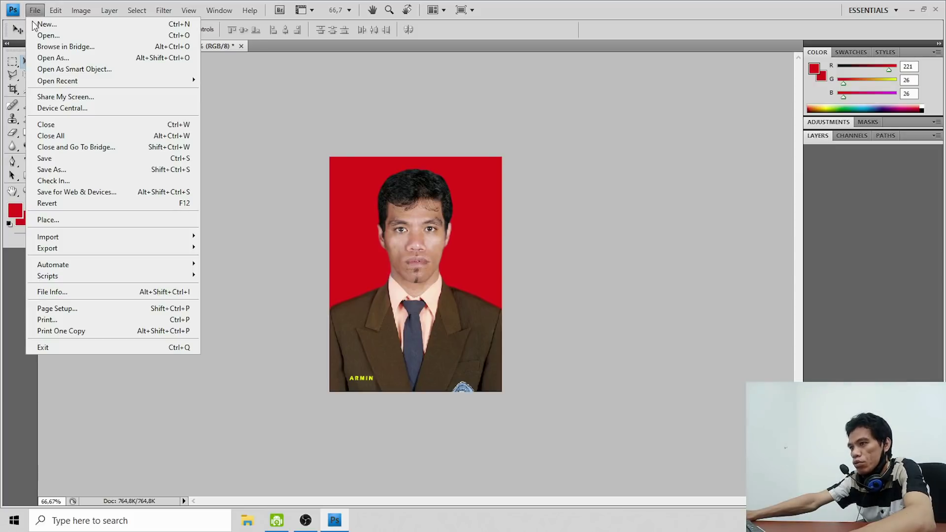
left_click(79, 173)
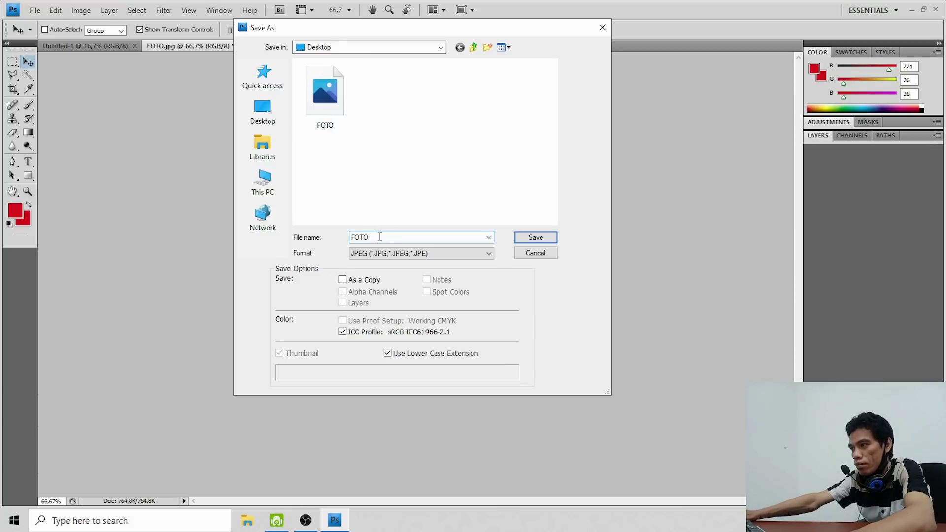
type(" 2")
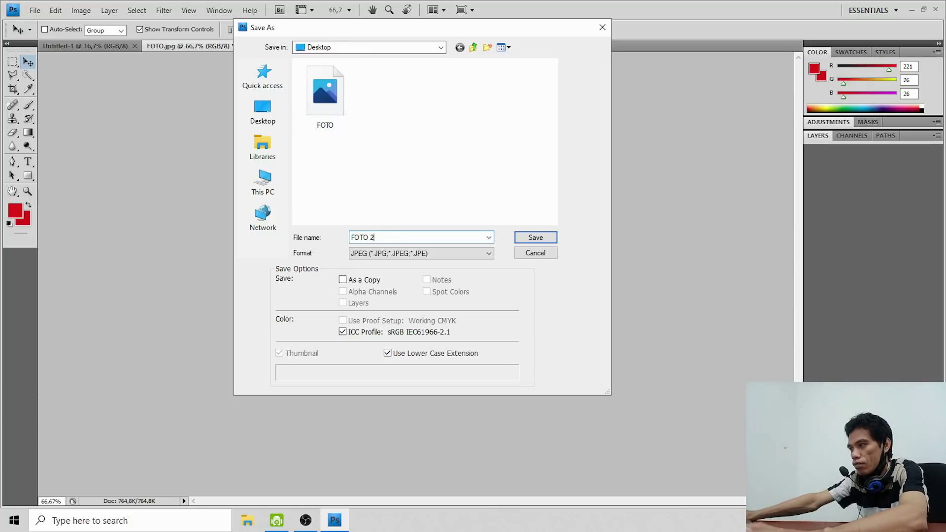
left_click(537, 239)
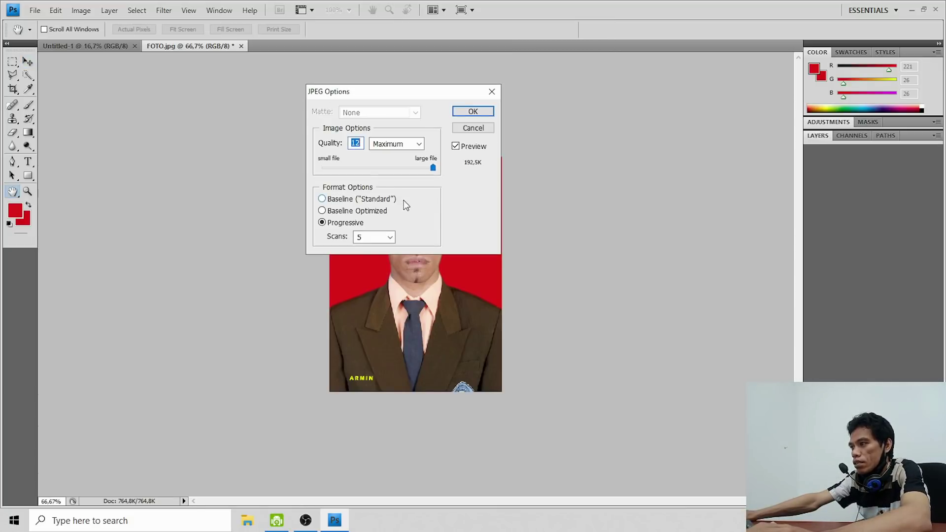
left_click(470, 112)
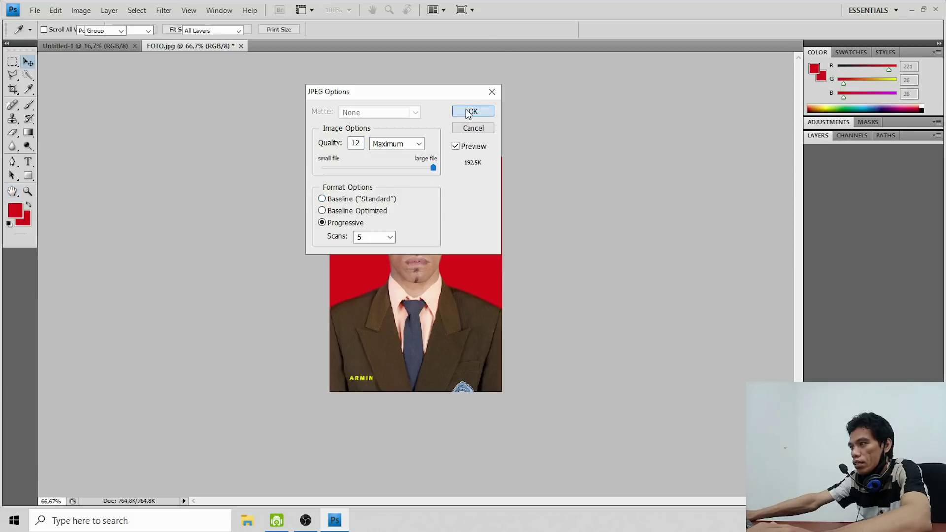
left_click(912, 9)
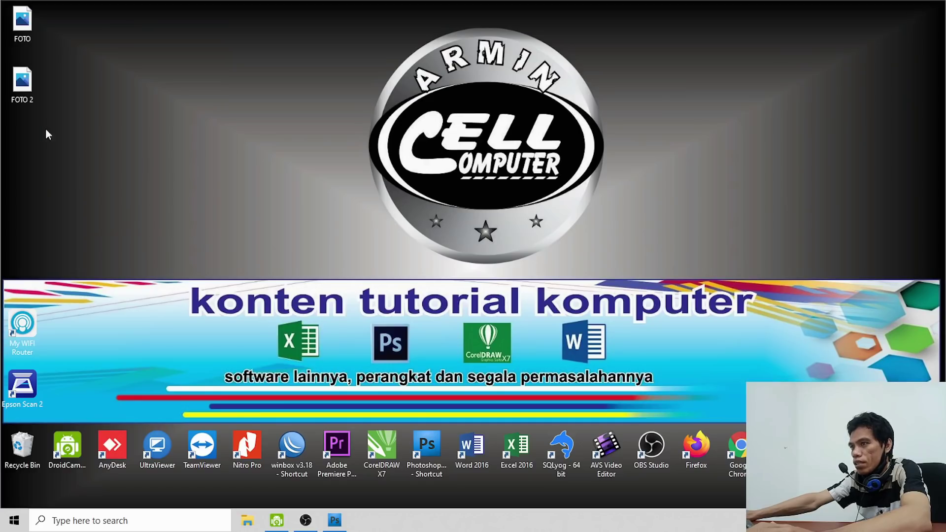
double_click(19, 29)
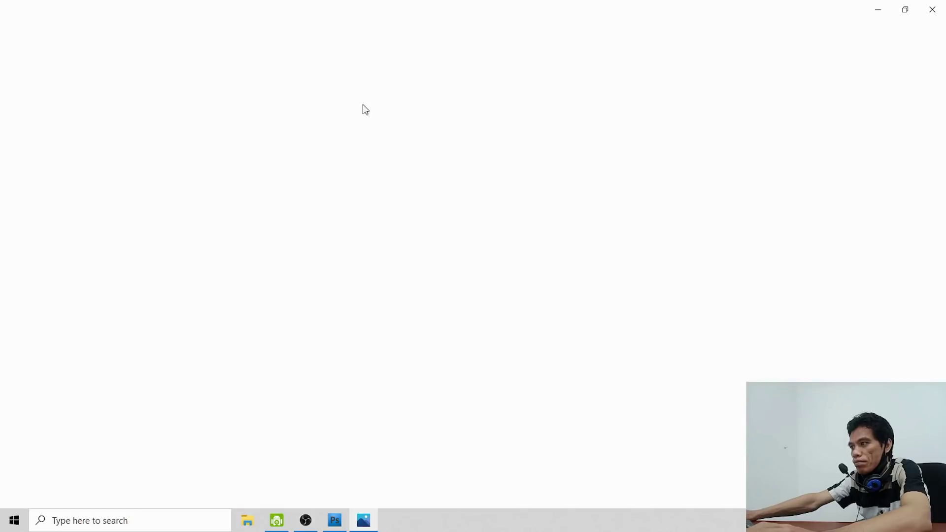
left_click(941, 6)
double_click(32, 97)
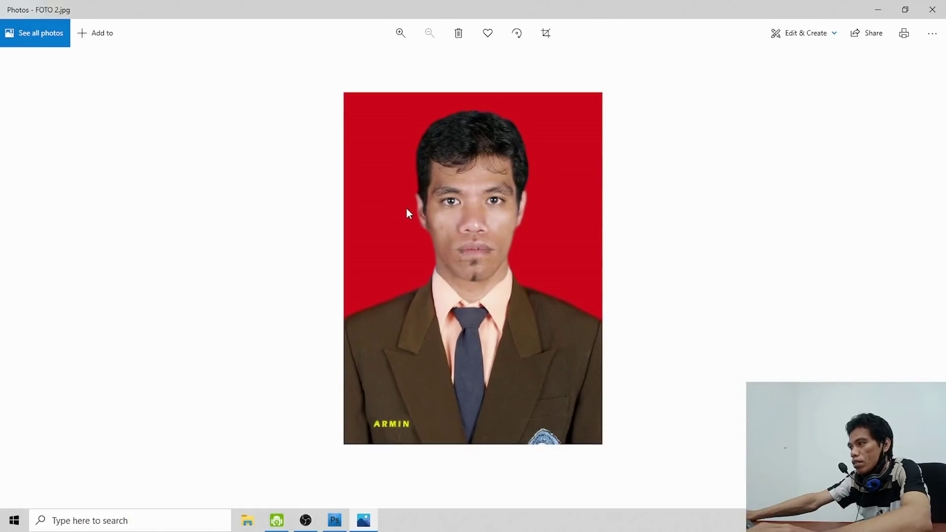
left_click(935, 13)
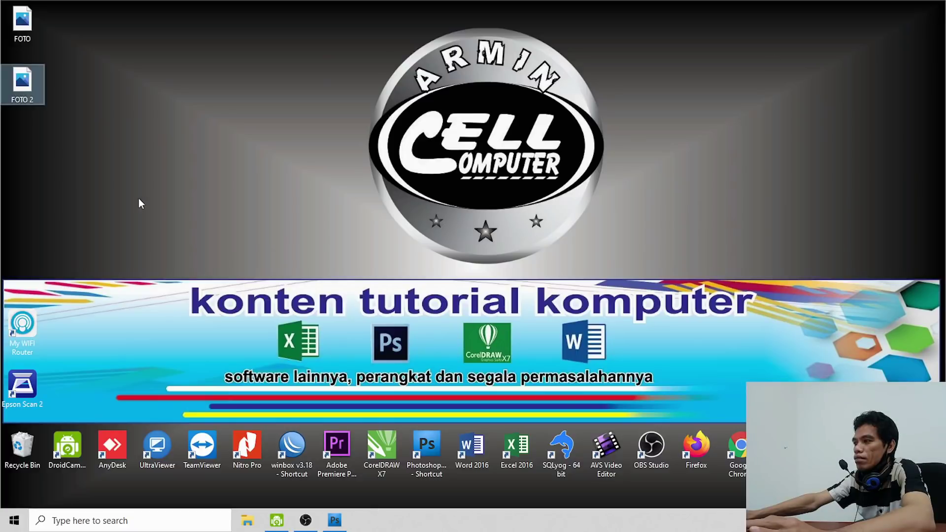
right_click(209, 97)
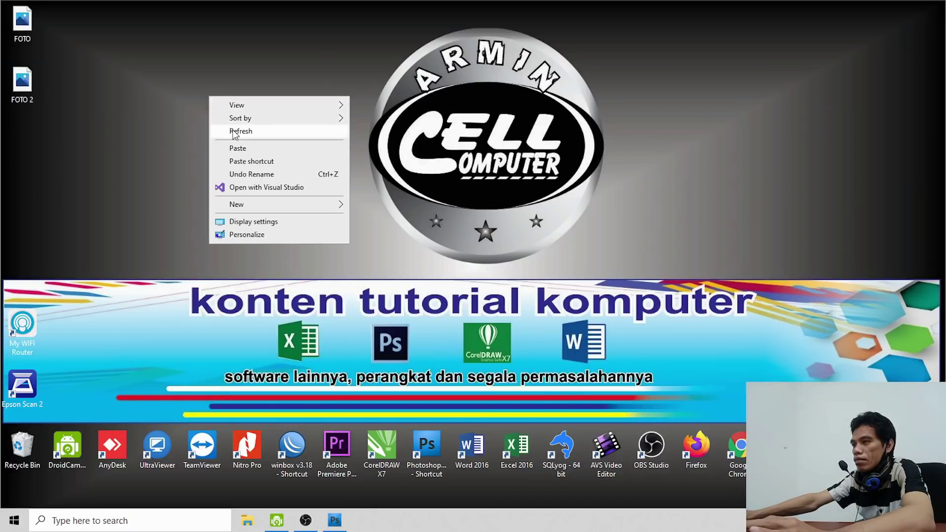
left_click(233, 130)
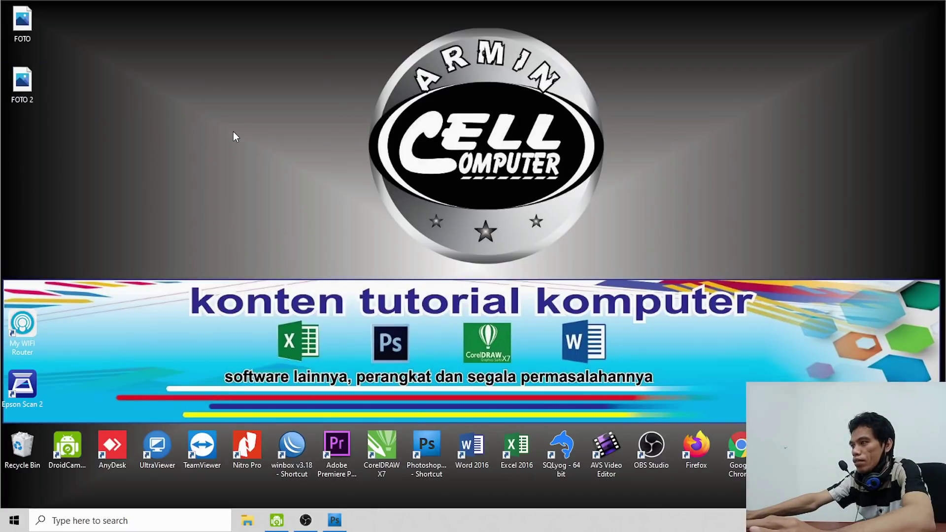
right_click(177, 117)
left_click(206, 153)
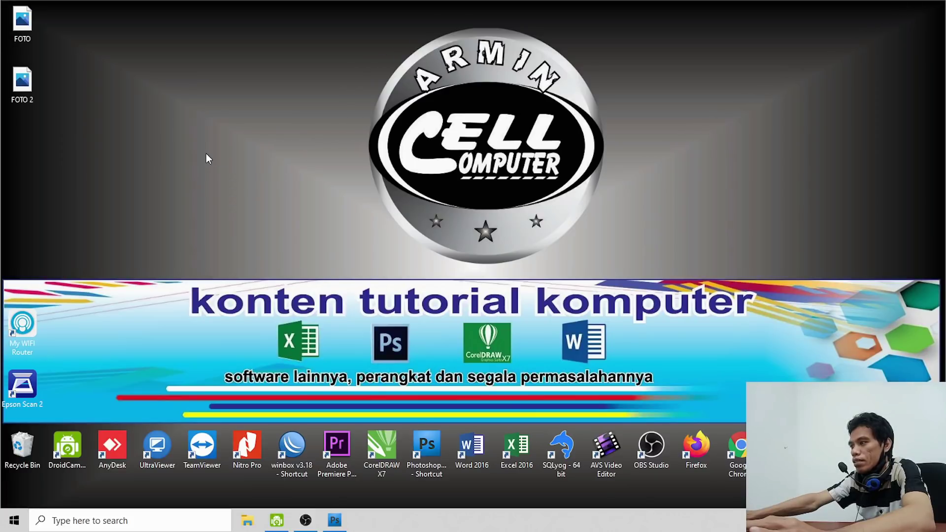
right_click(87, 105)
left_click(105, 135)
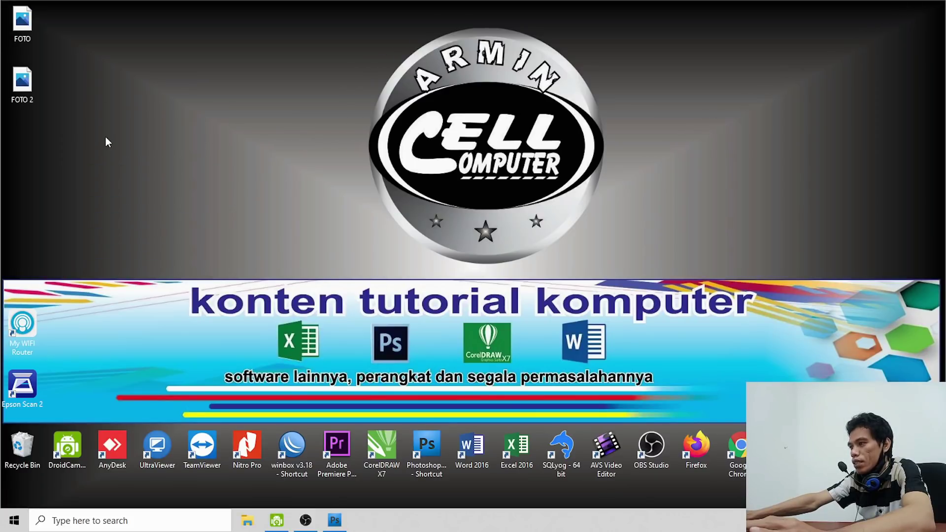
right_click(106, 136)
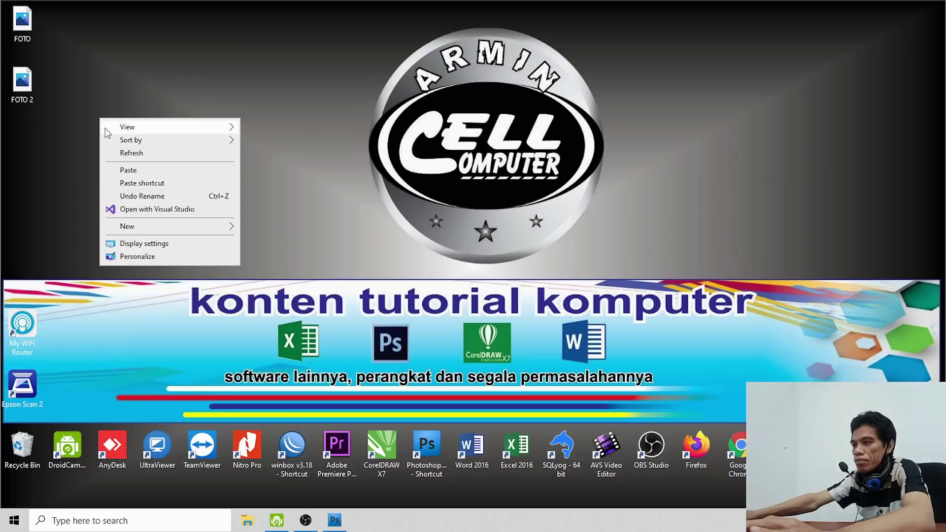
left_click(119, 151)
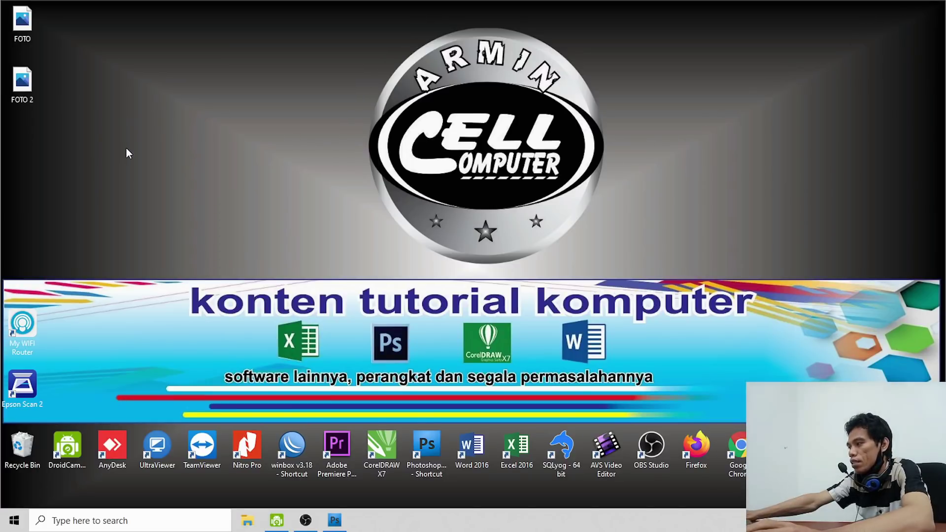